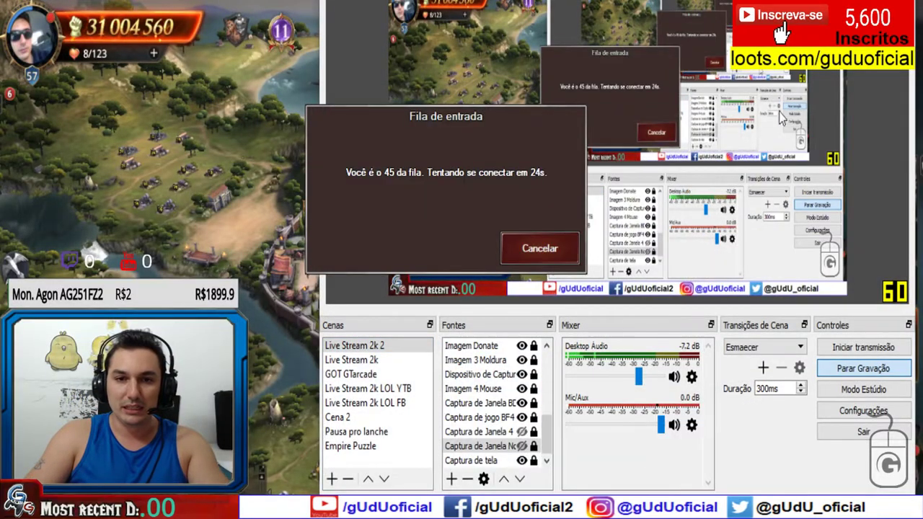
key(alt+Tab)
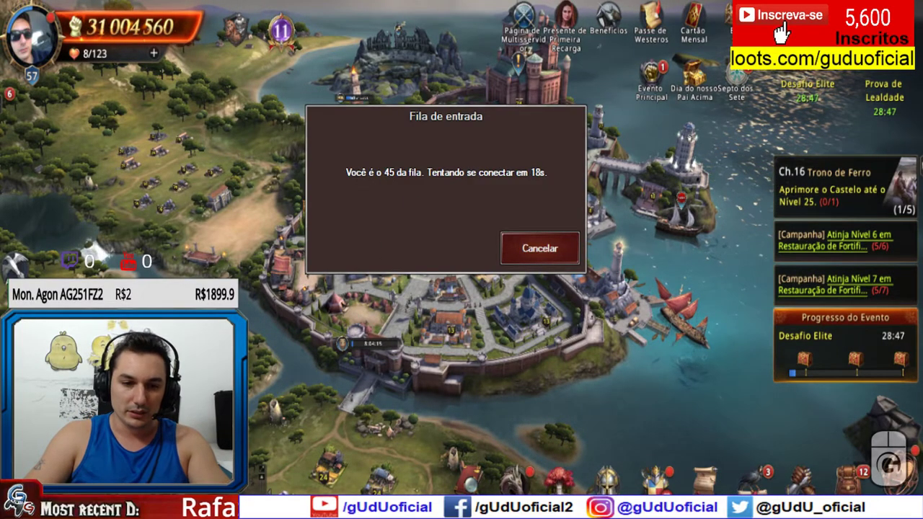
key(alt+Tab)
key(alt+Tab)
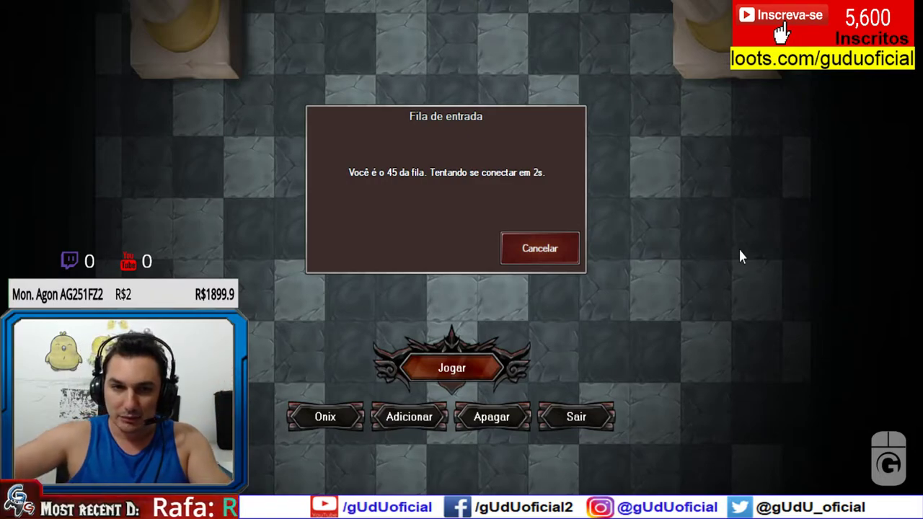
Step: Switch to File Explorer, check the contents of the minimap folder inside BloodStone, and return to the BloodStone folder
key(alt+Tab)
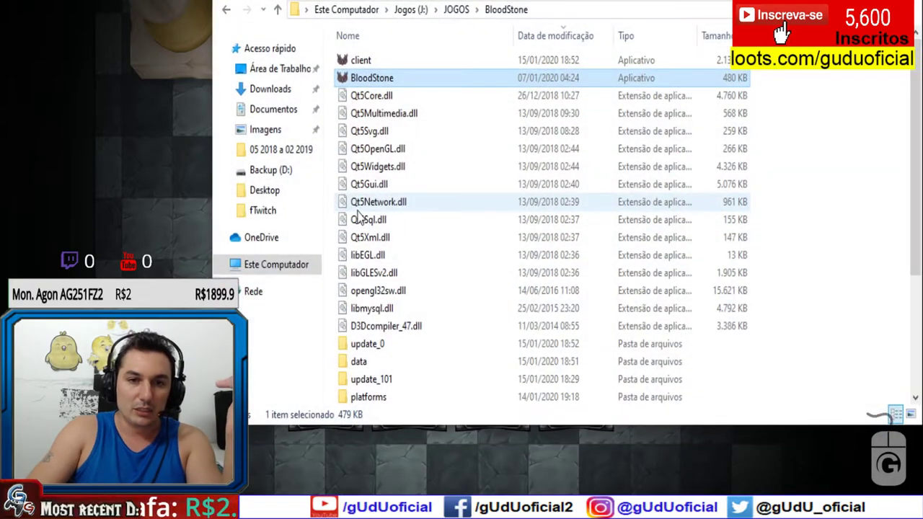
scroll(490, 156, down, 4)
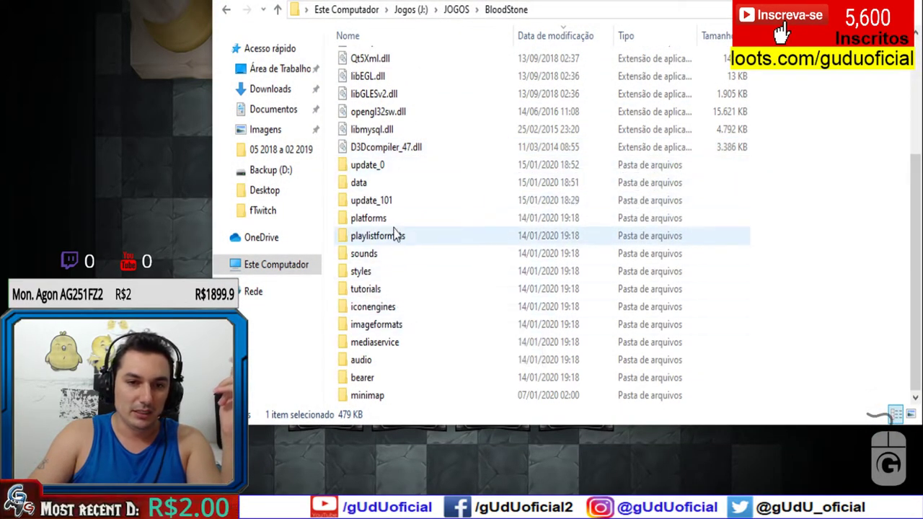
double_click(366, 397)
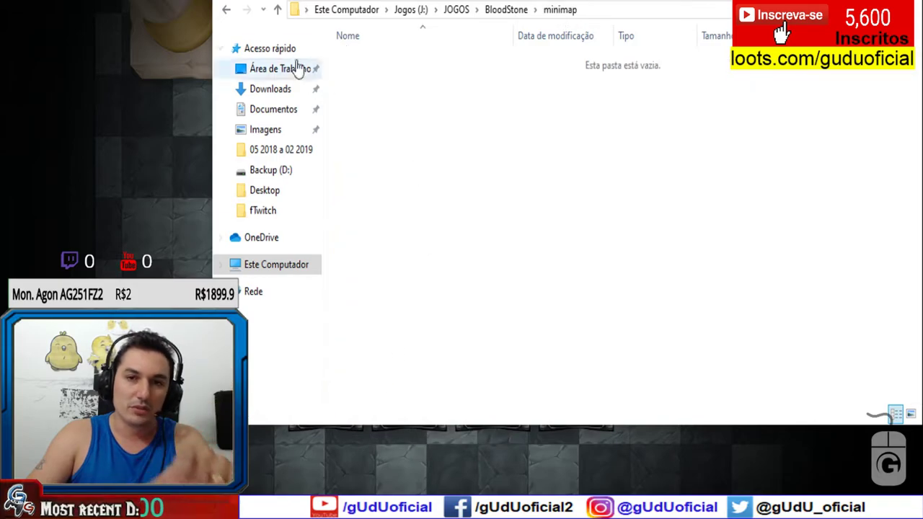
click(227, 10)
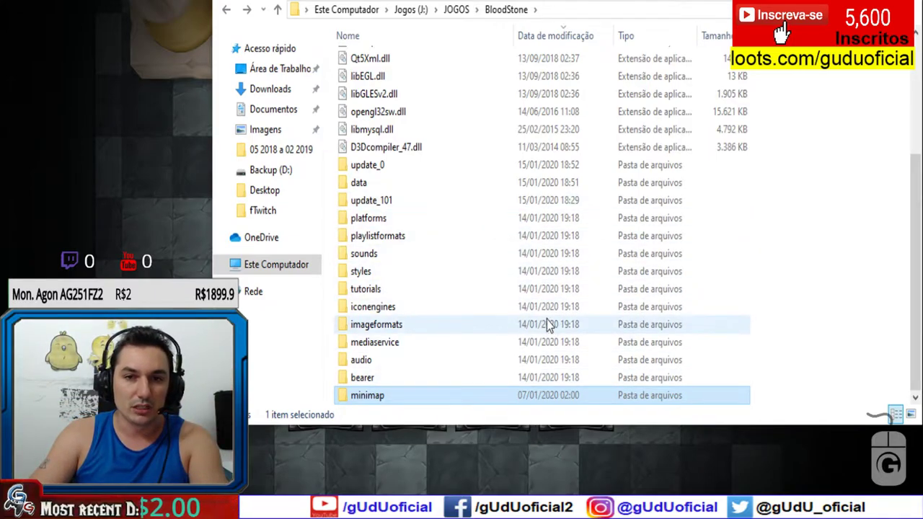
Step: Sort the BloodStone folder by modification date with the oldest folders first, and select the update_0 folder
scroll(550, 324, up, 4)
scroll(548, 324, down, 2)
scroll(548, 325, down, 2)
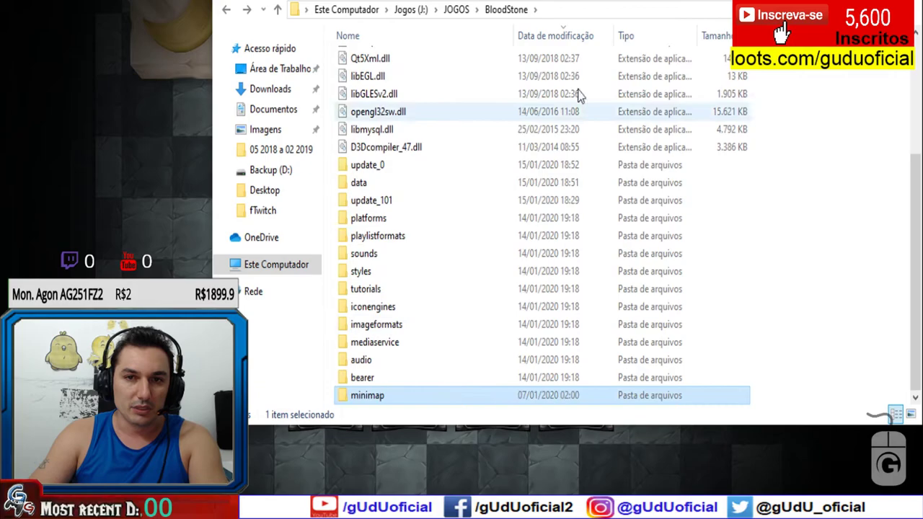
click(562, 35)
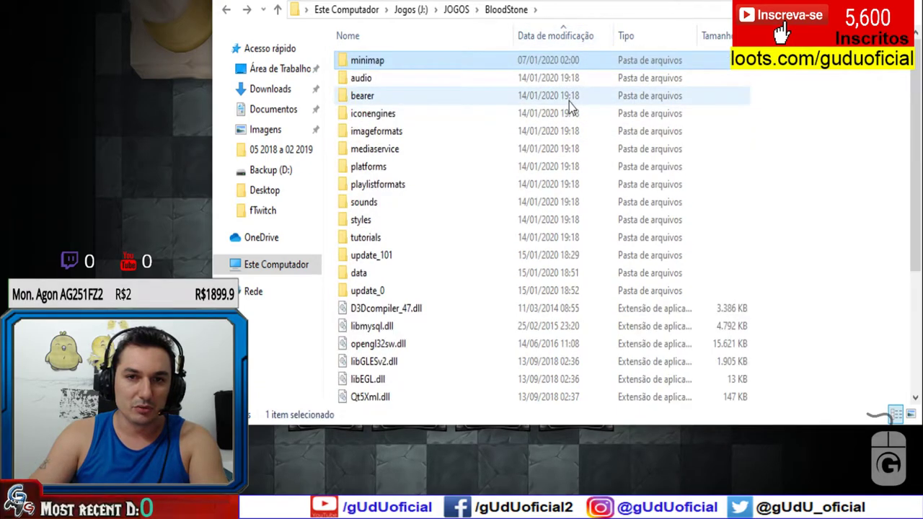
click(553, 291)
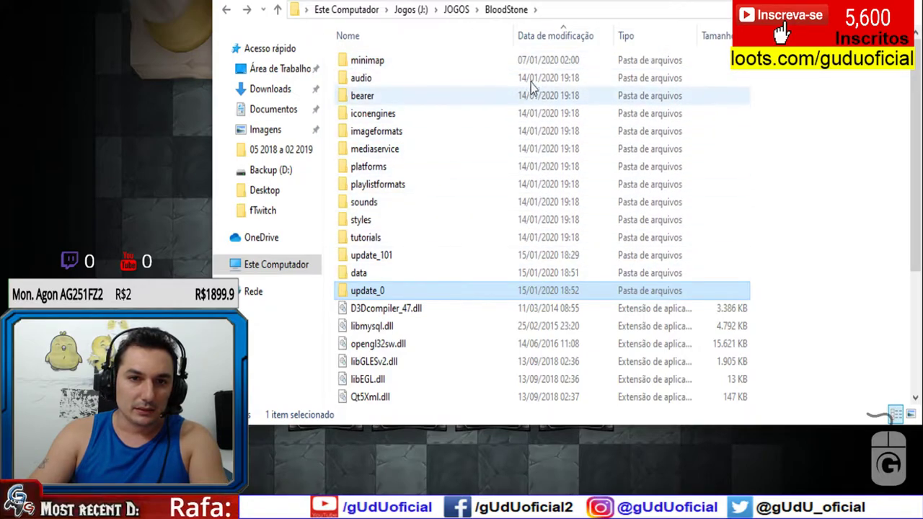
Step: Select libmysql.dll and examine the modification dates of the DLL files and folders in the BloodStone folder
scroll(545, 82, down, 3)
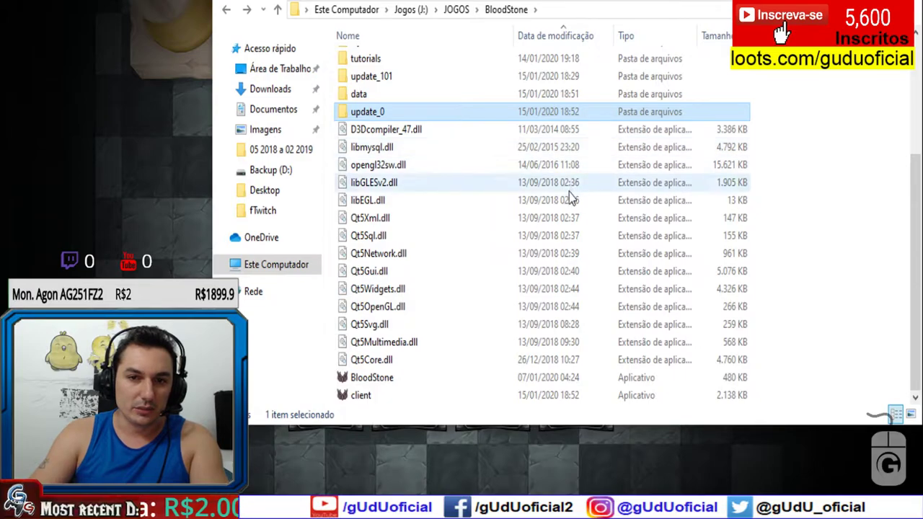
click(546, 147)
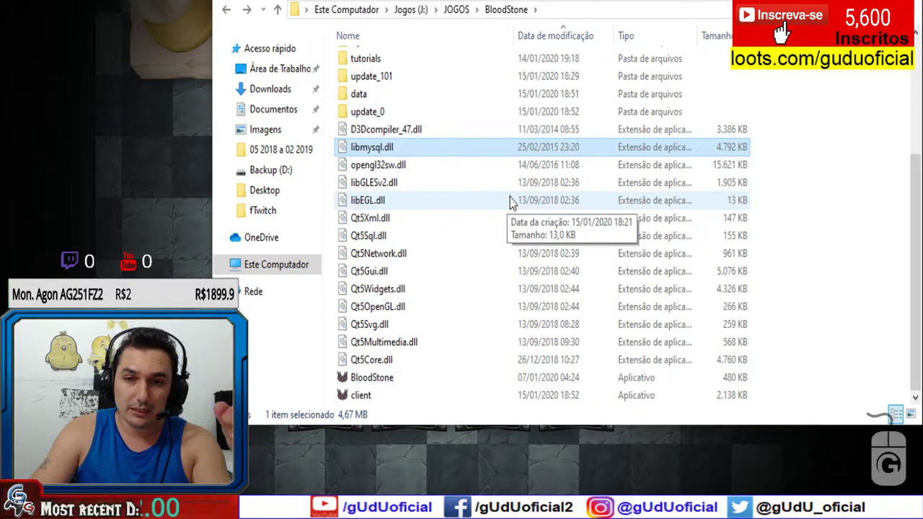
scroll(509, 202, up, 3)
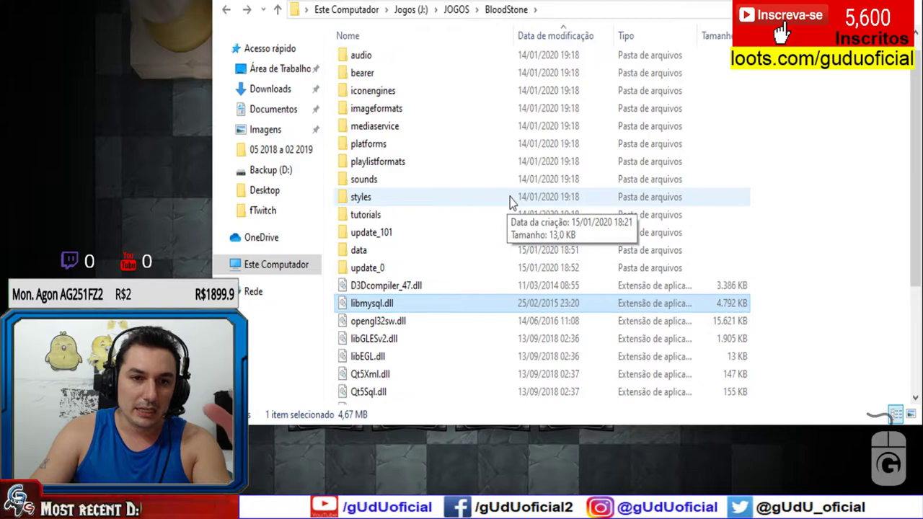
scroll(509, 202, down, 3)
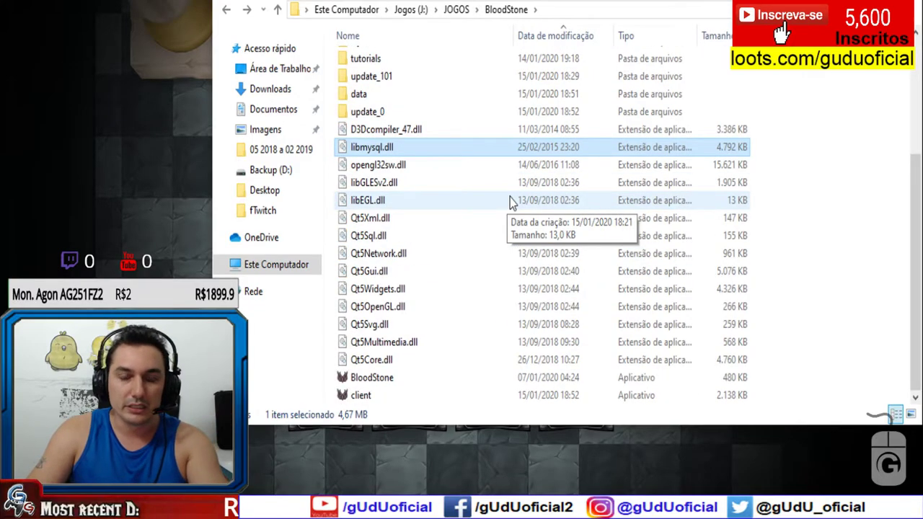
scroll(510, 202, up, 3)
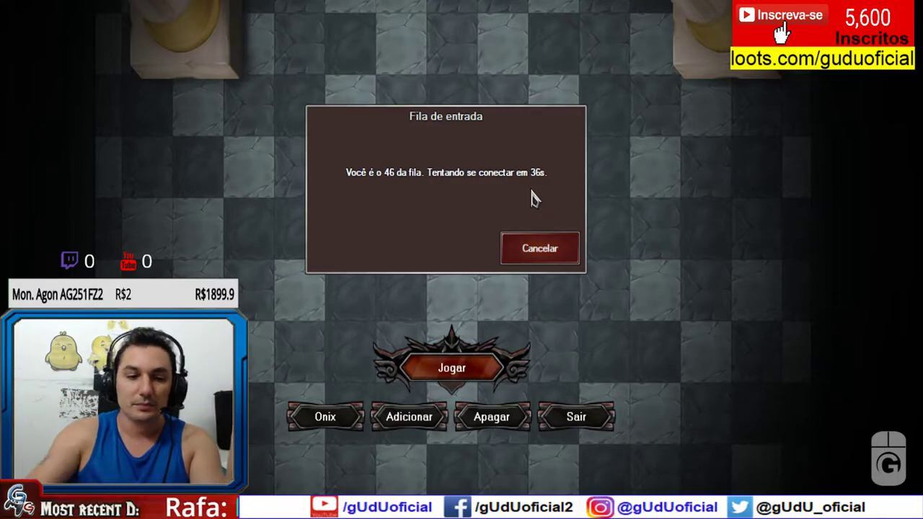
key(alt+Tab)
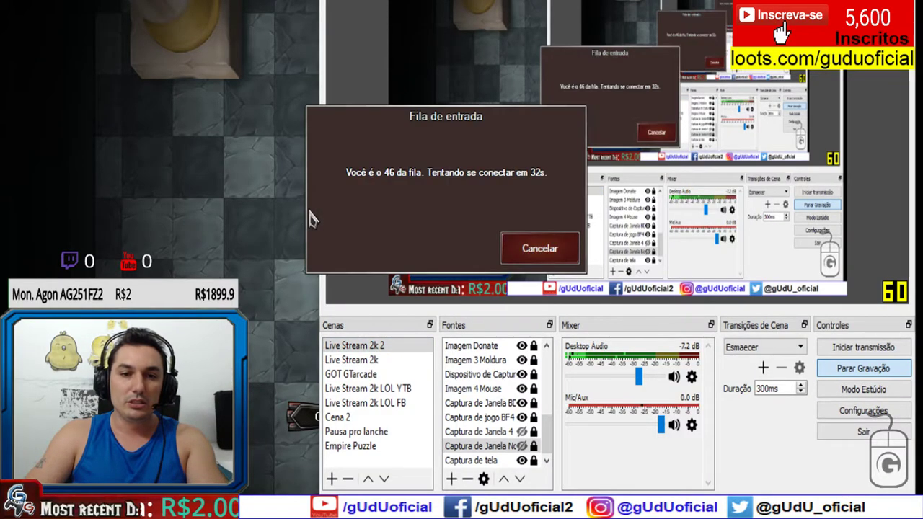
key(alt+Tab)
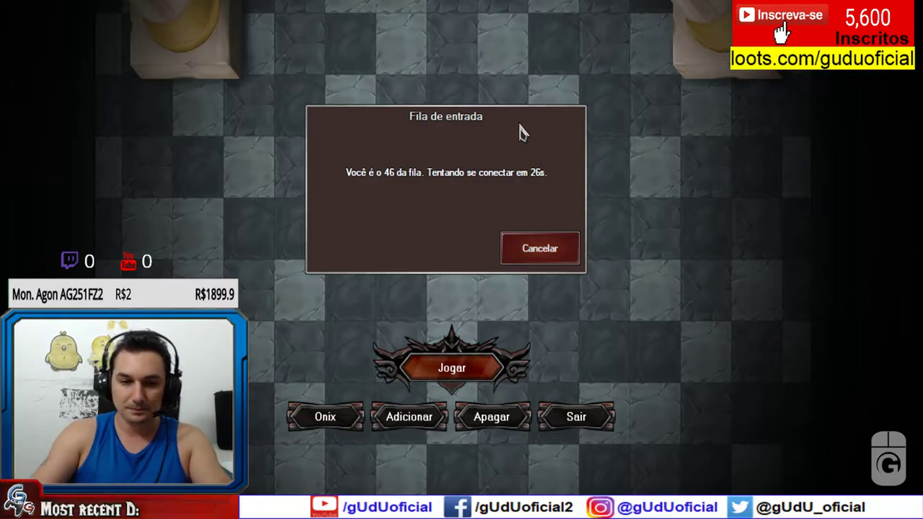
Step: Launch the DirectX diagnostic tool with dxdiag and view the system information and the display device details
key(super)
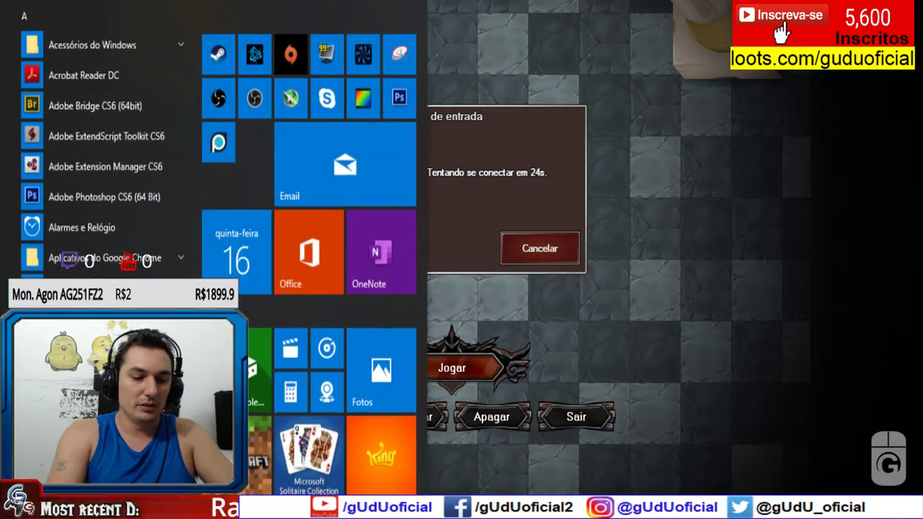
text(dx)
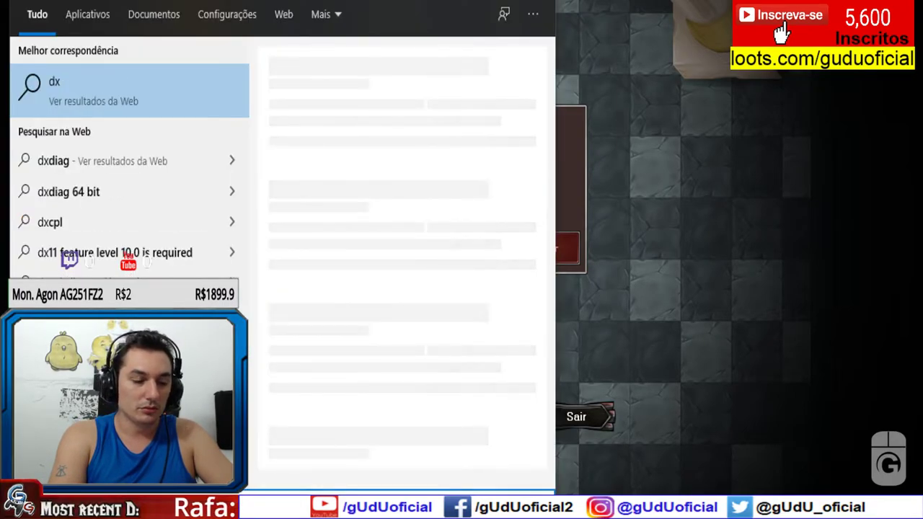
text(diag)
key(Return)
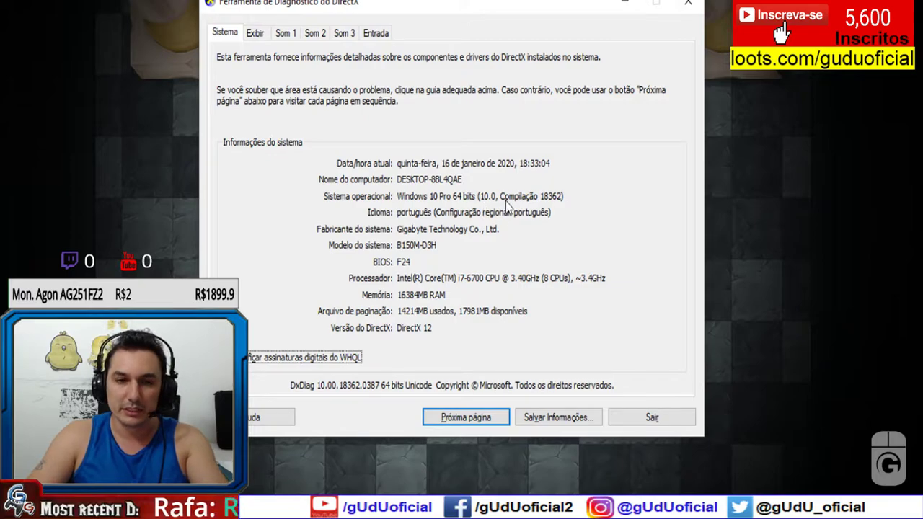
click(257, 35)
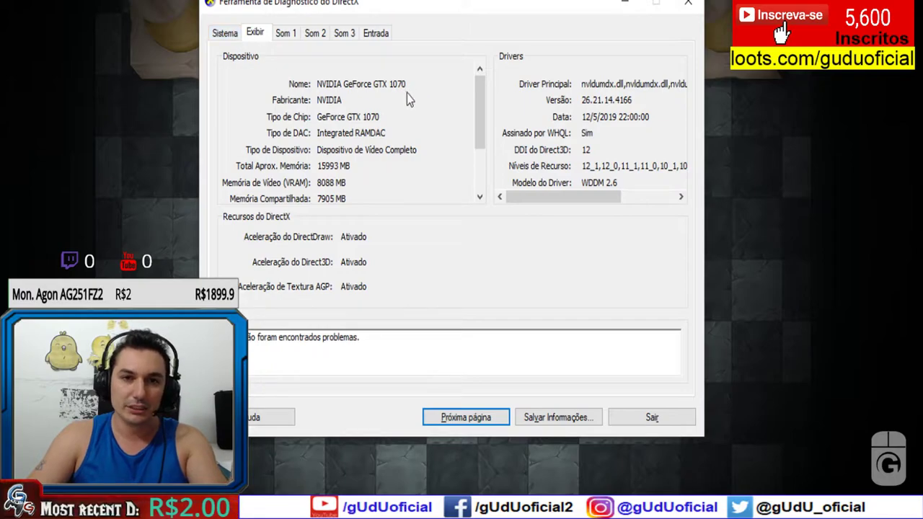
Step: Open the LAV Audio Decoder properties from the hidden system tray icons and move the dialog so its settings are fully readable
click(757, 509)
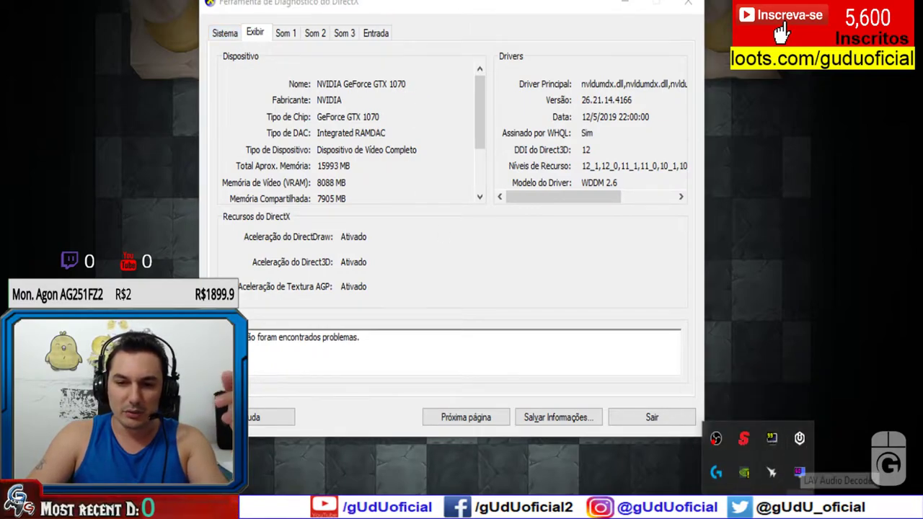
double_click(799, 472)
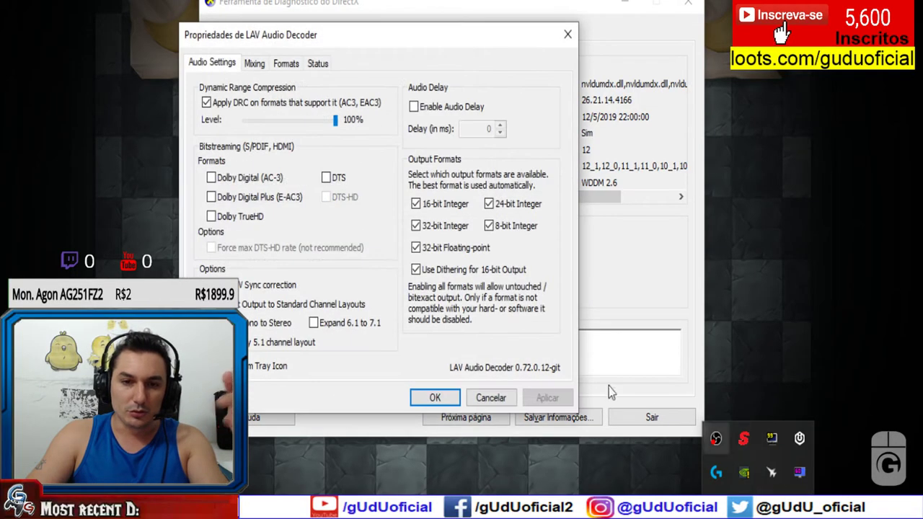
click(256, 64)
click(284, 64)
click(317, 68)
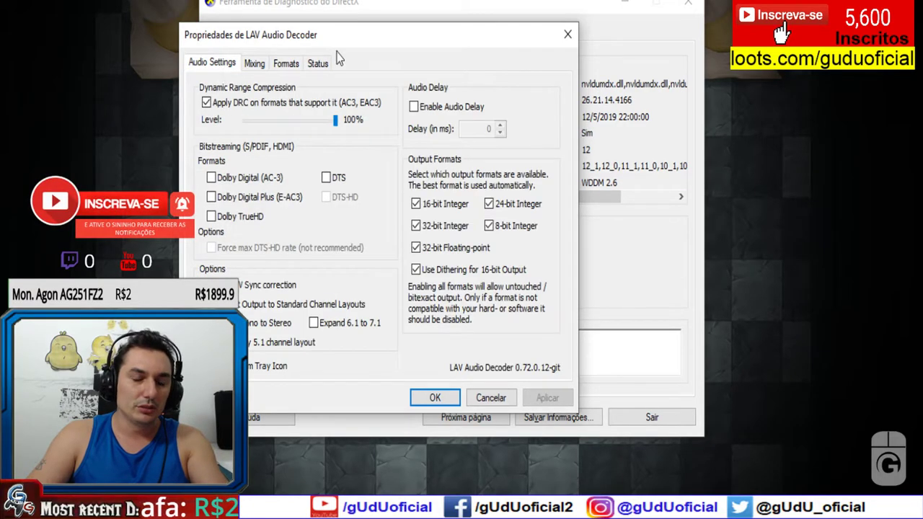
drag(347, 47, 421, 62)
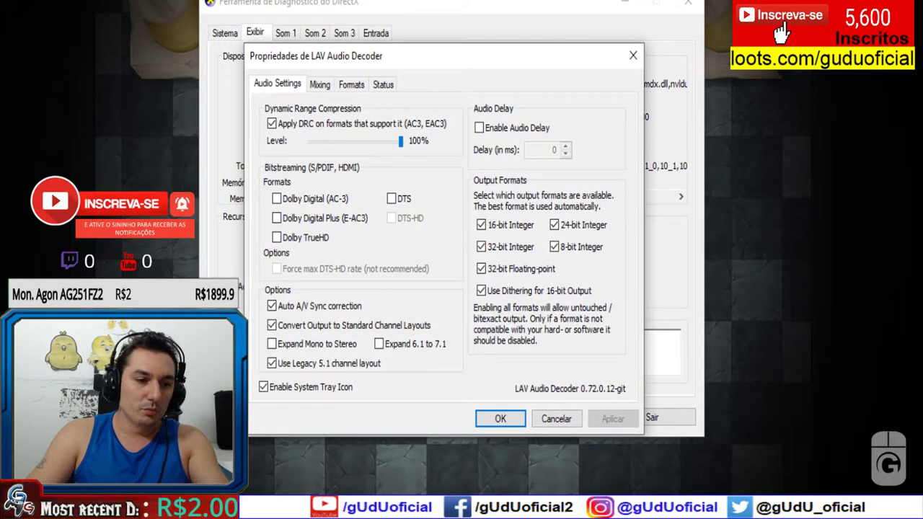
Step: Search Windows for "megacodec"
key(super)
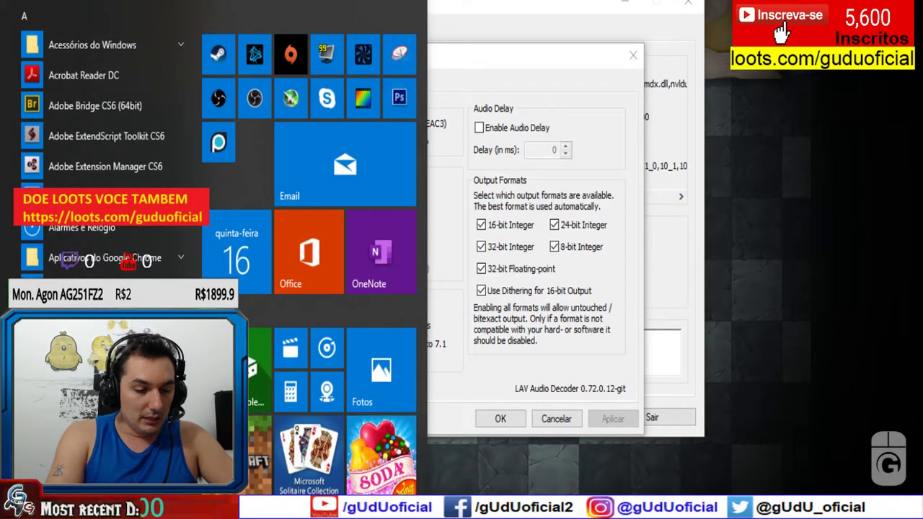
text(megaco)
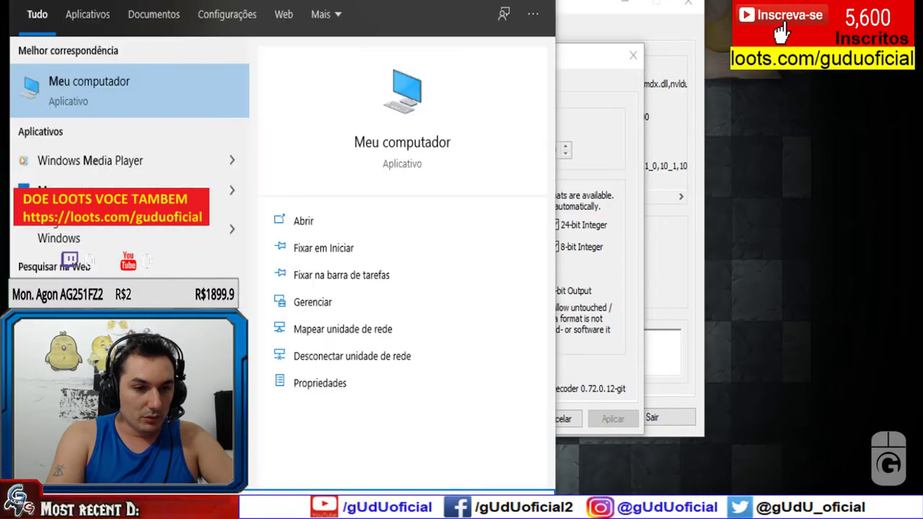
text(dec)
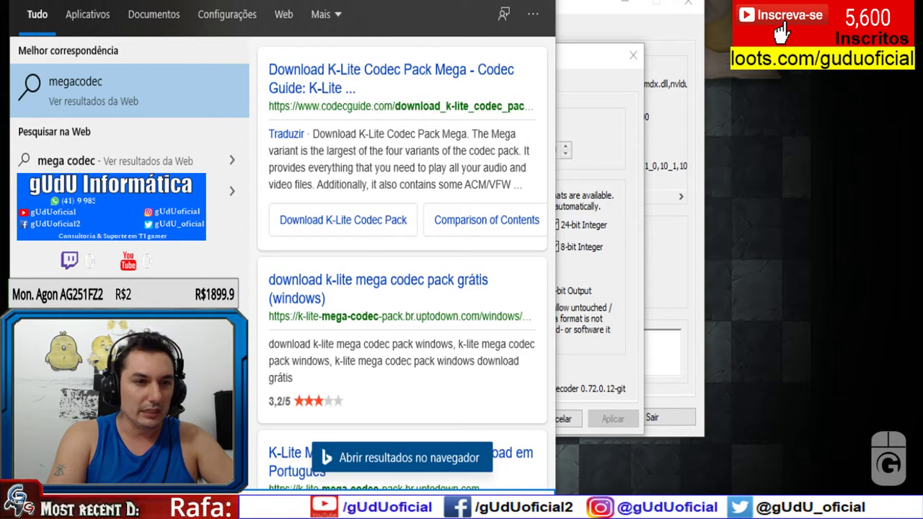
Step: Replace the Windows search term with "klite" to look up the K-Lite Codec Pack, and dismiss the search
key(BackSpace)
key(BackSpace)
key(BackSpace)
key(BackSpace)
key(BackSpace)
key(BackSpace)
key(BackSpace)
key(BackSpace)
key(BackSpace)
text(klite)
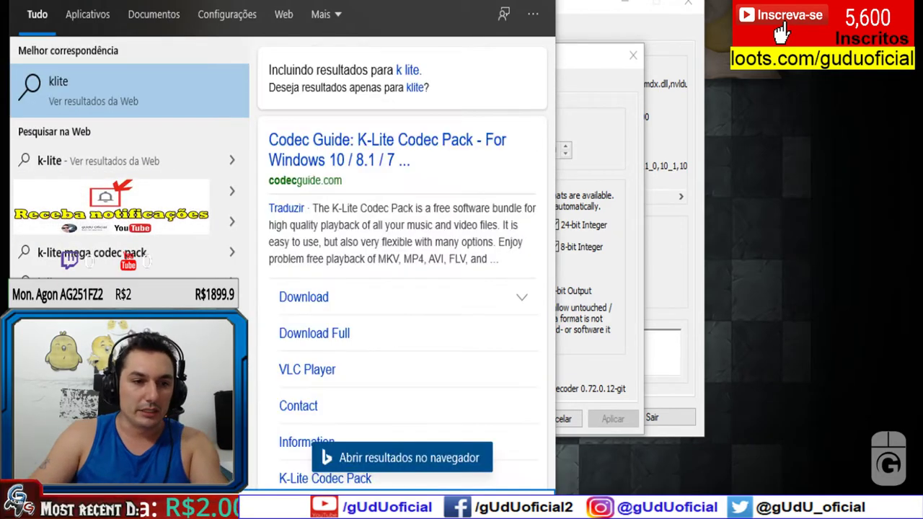
click(588, 75)
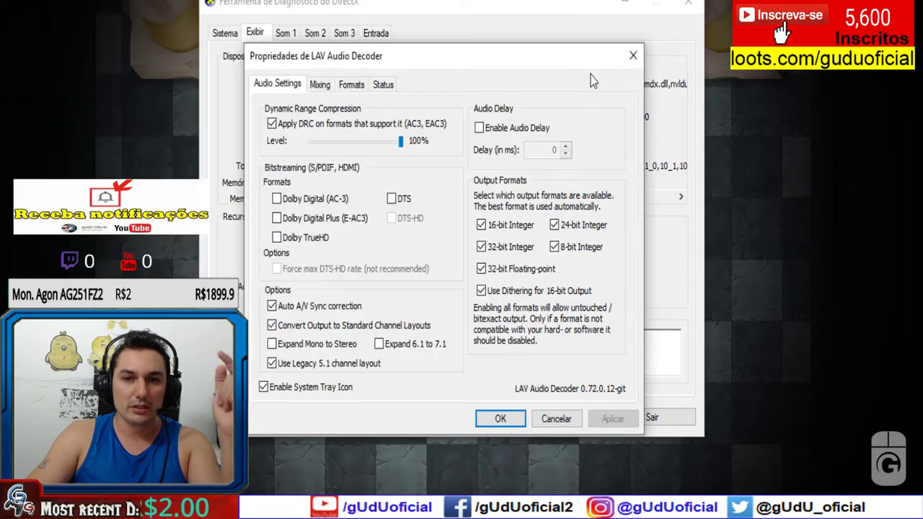
Step: Close the LAV Audio Decoder properties, the DirectX diagnostic tool and the media player showing the NCS Gaming Mix video
click(633, 55)
key(alt+F4)
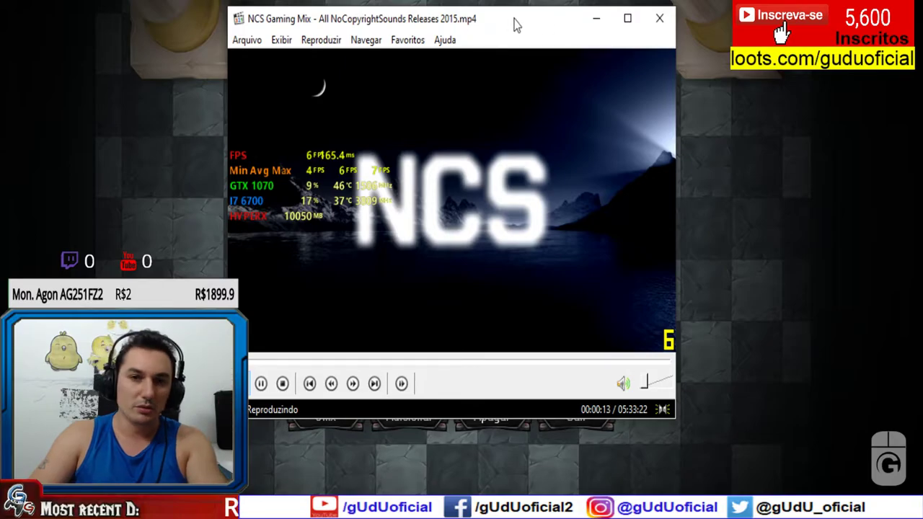
click(661, 20)
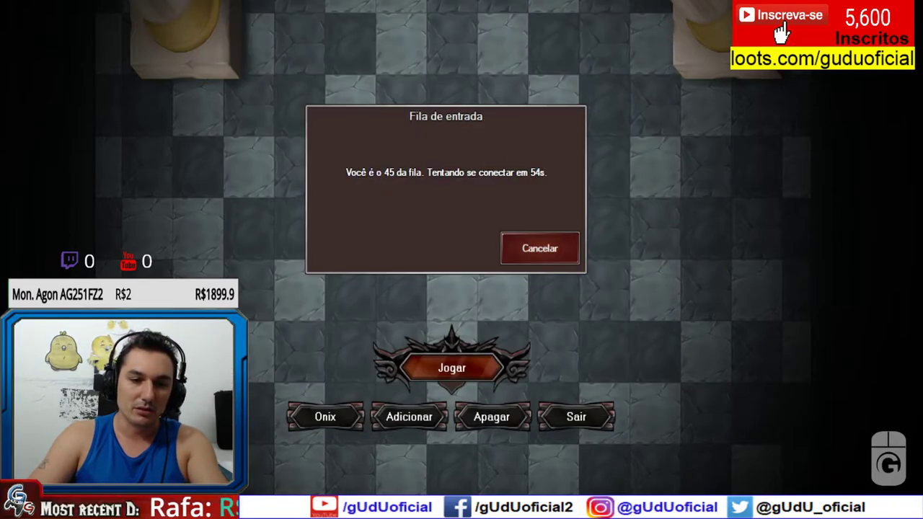
Step: Switch to the Minha Conexão speed test page and review the test results, suggested plans and city speed data
key(alt+Tab)
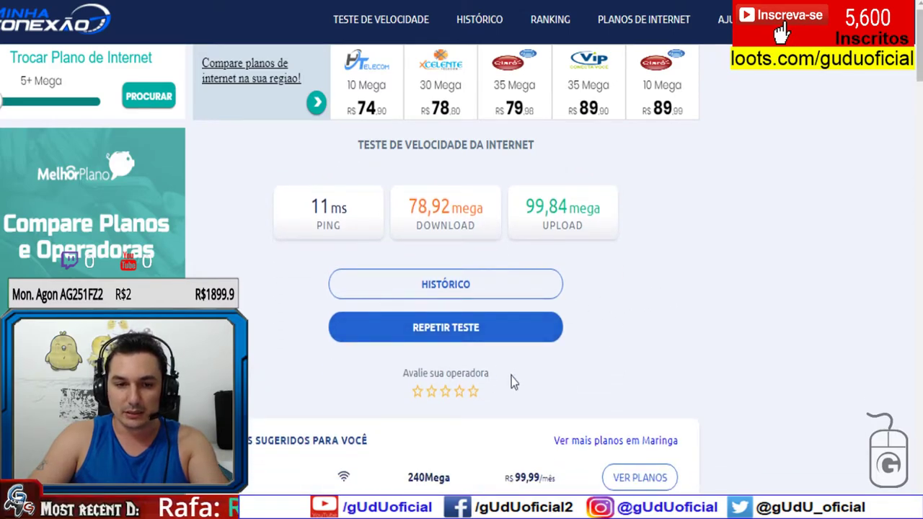
scroll(512, 382, down, 1)
scroll(674, 304, up, 1)
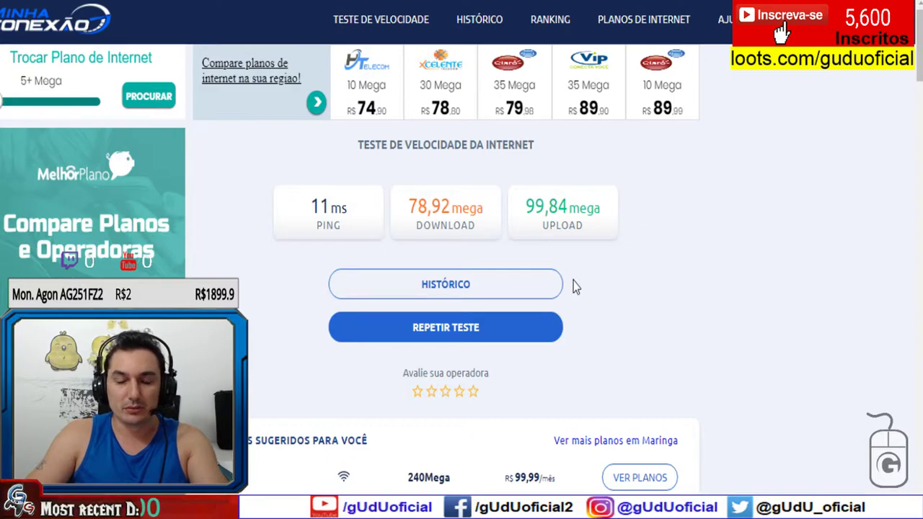
scroll(575, 286, down, 5)
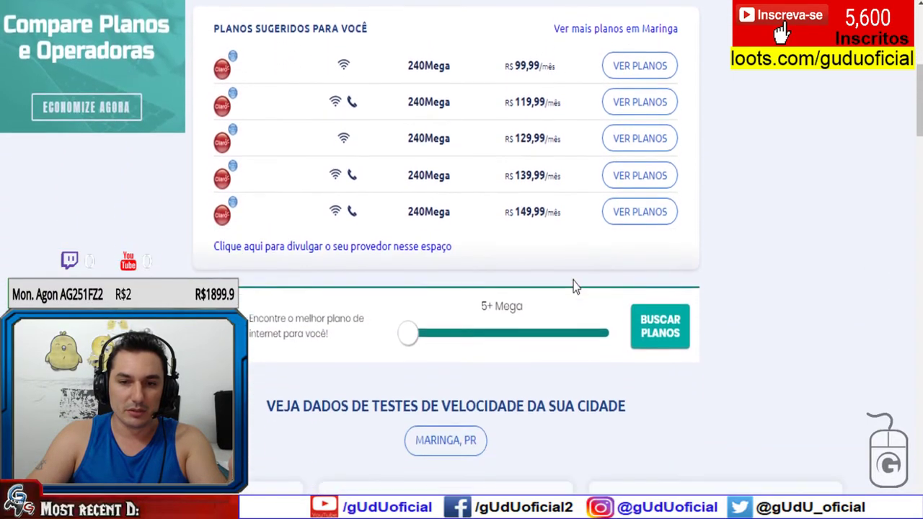
scroll(575, 286, down, 2)
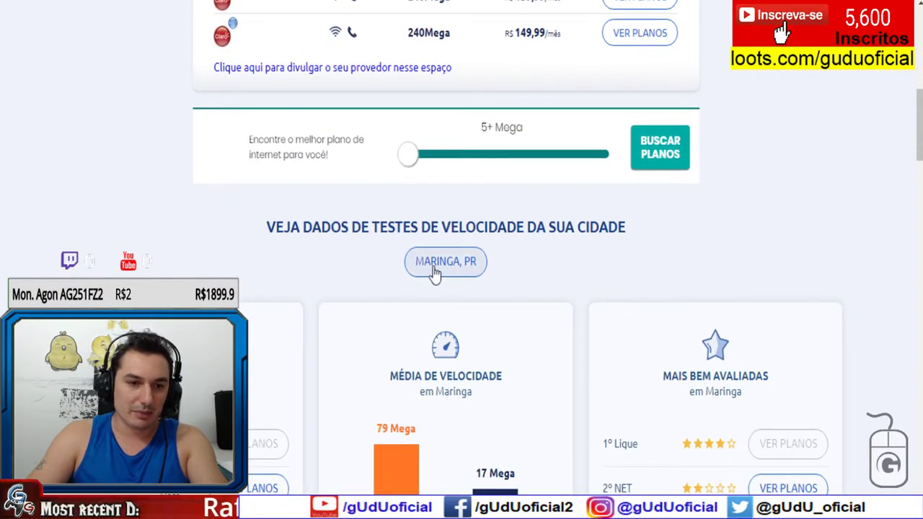
scroll(434, 274, down, 2)
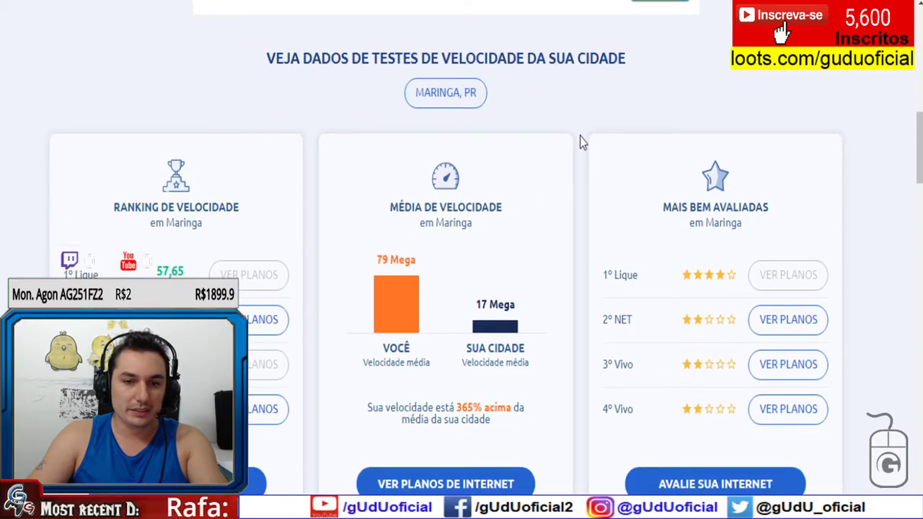
scroll(583, 142, down, 1)
scroll(579, 137, down, 3)
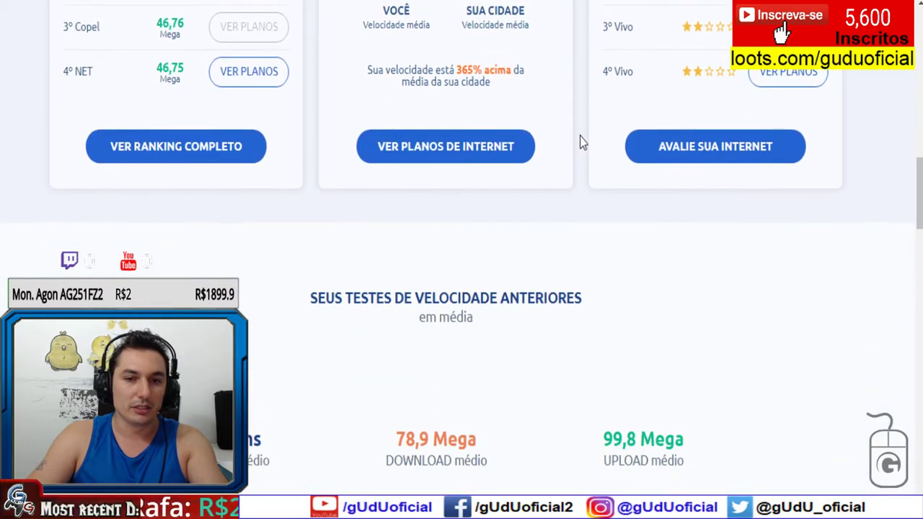
Step: Examine the previous speed tests section, including the provider, ping, download, upload and server location of the recorded test
scroll(580, 136, down, 2)
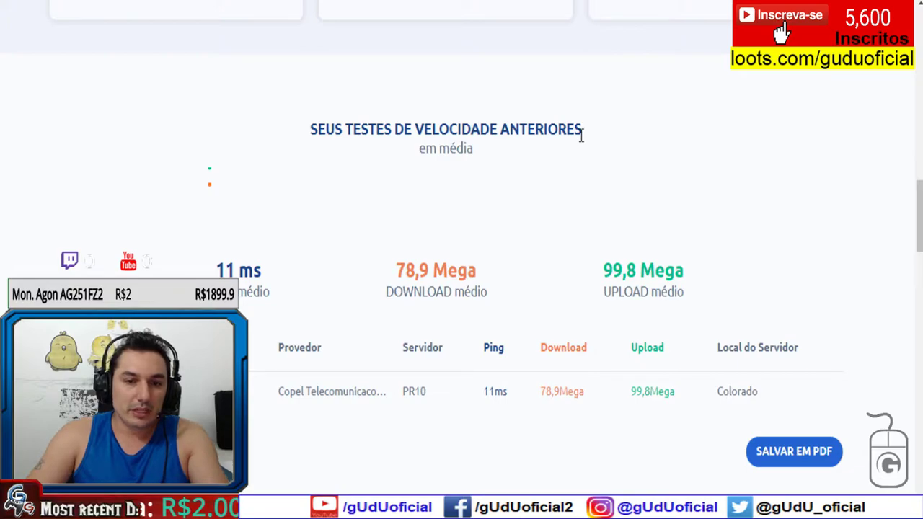
scroll(581, 137, down, 1)
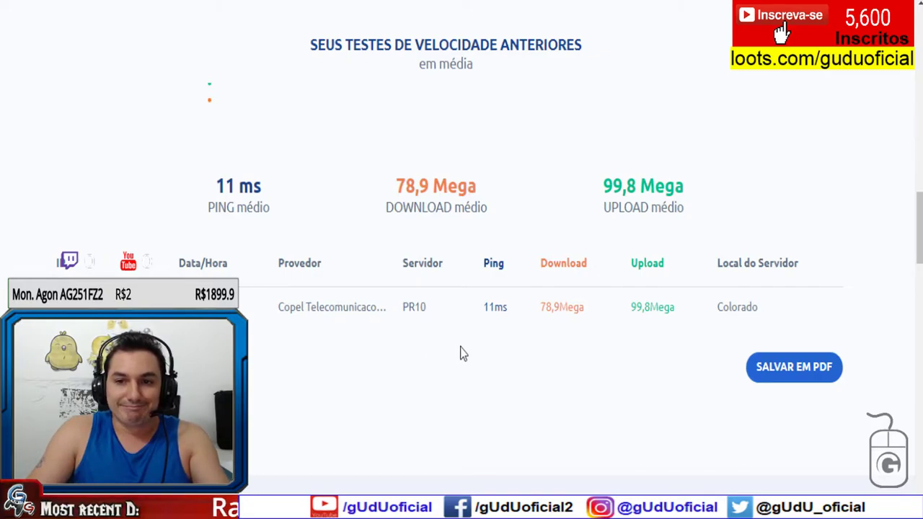
double_click(746, 309)
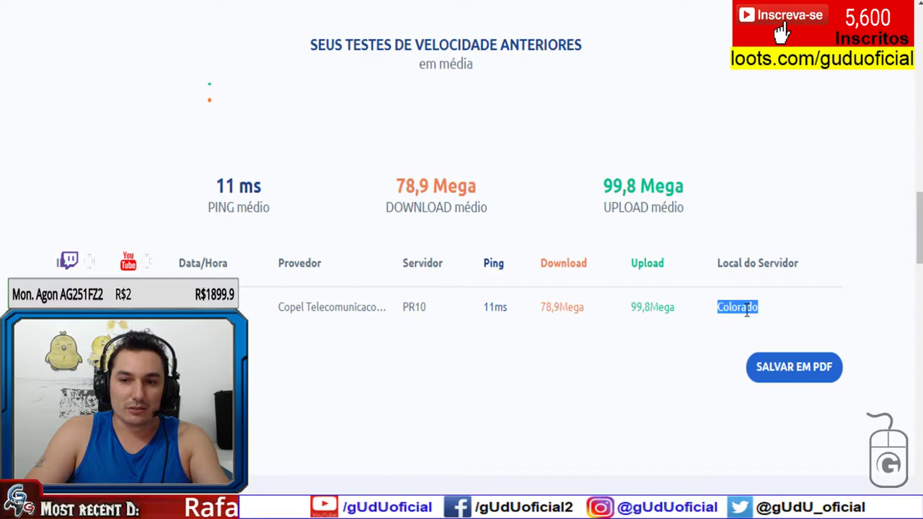
click(610, 347)
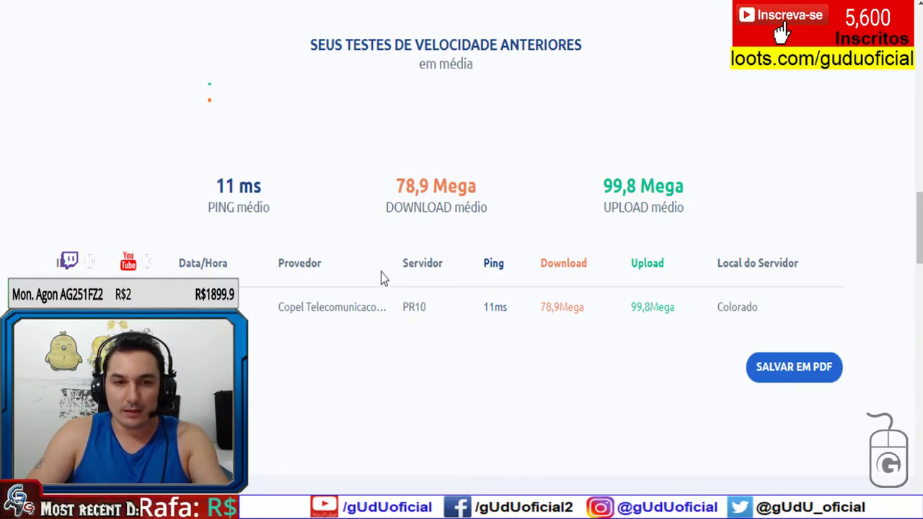
scroll(383, 279, down, 2)
scroll(384, 279, up, 3)
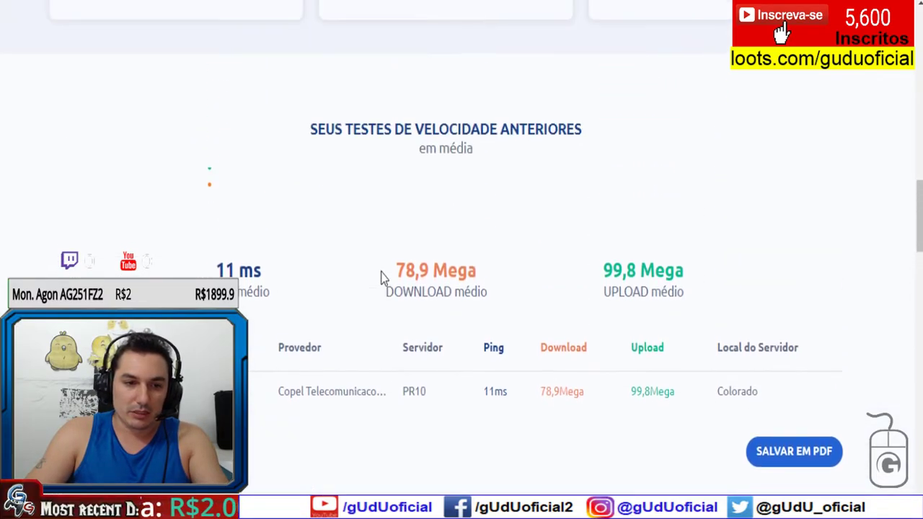
scroll(383, 279, down, 4)
scroll(383, 279, up, 3)
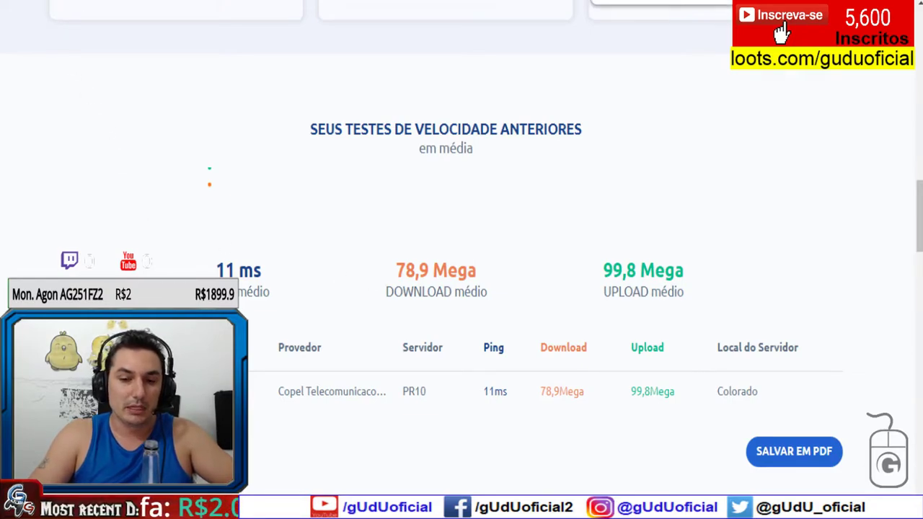
Step: Close the remaining DirectX diagnostic window and return to the game's login queue
key(alt+Tab)
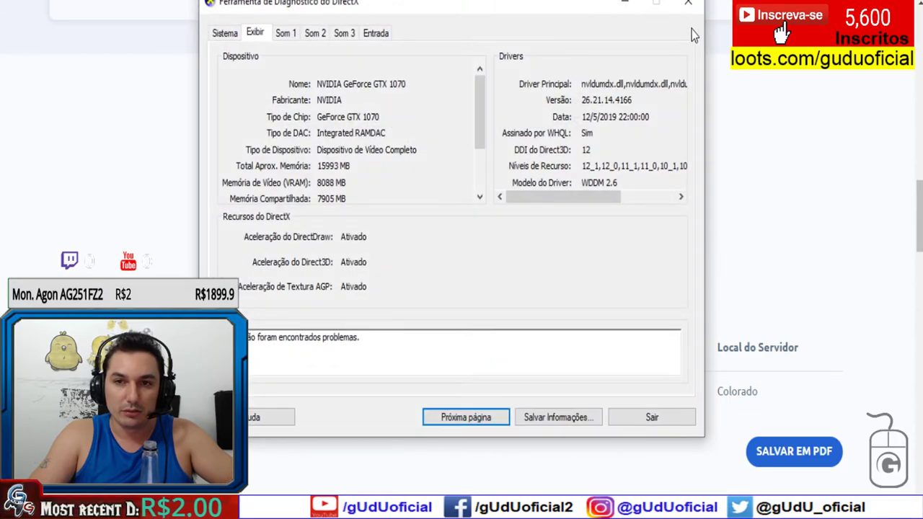
click(688, 5)
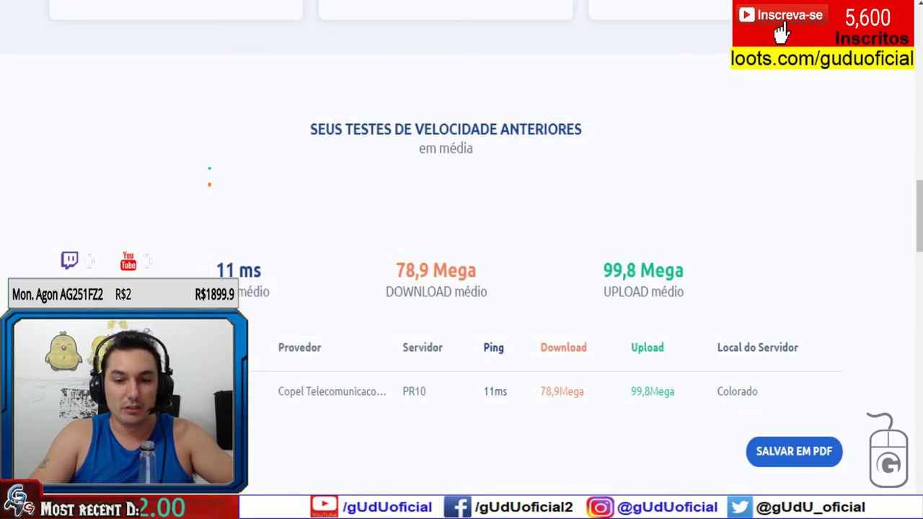
click(649, 465)
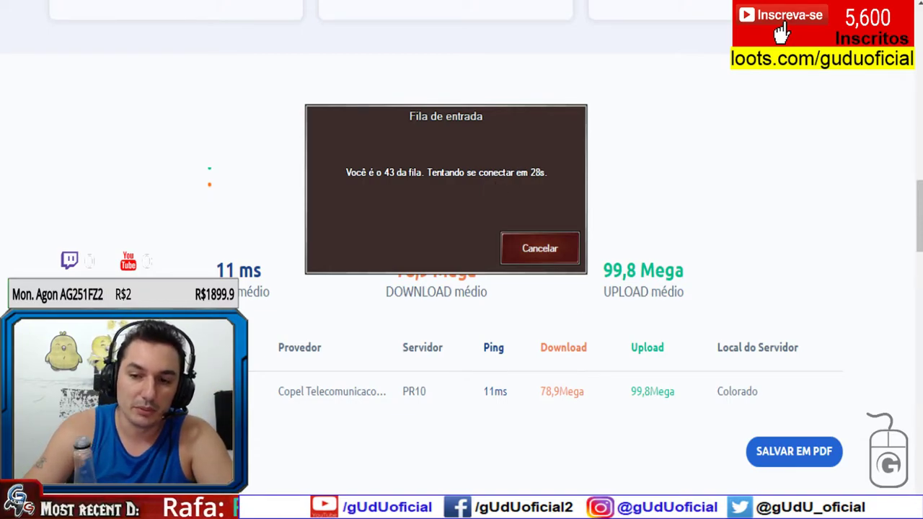
key(super+d)
right_click(669, 297)
click(721, 285)
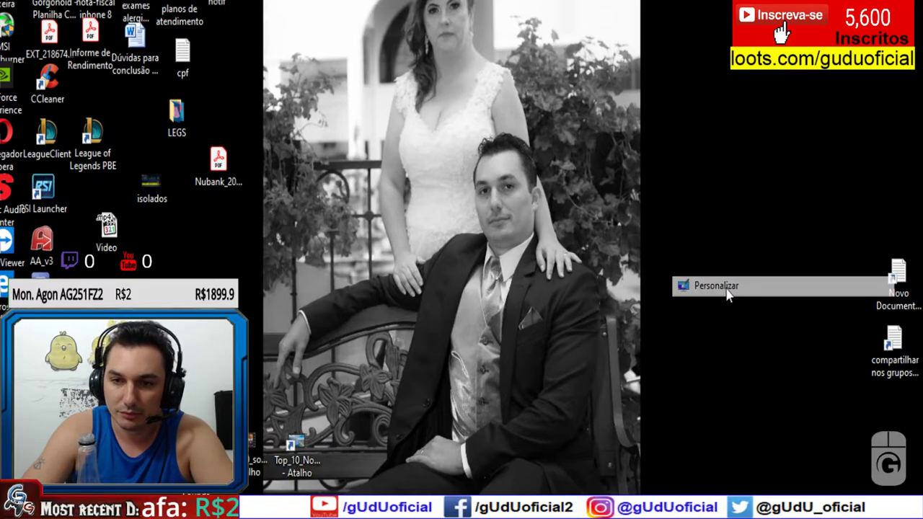
scroll(545, 214, down, 5)
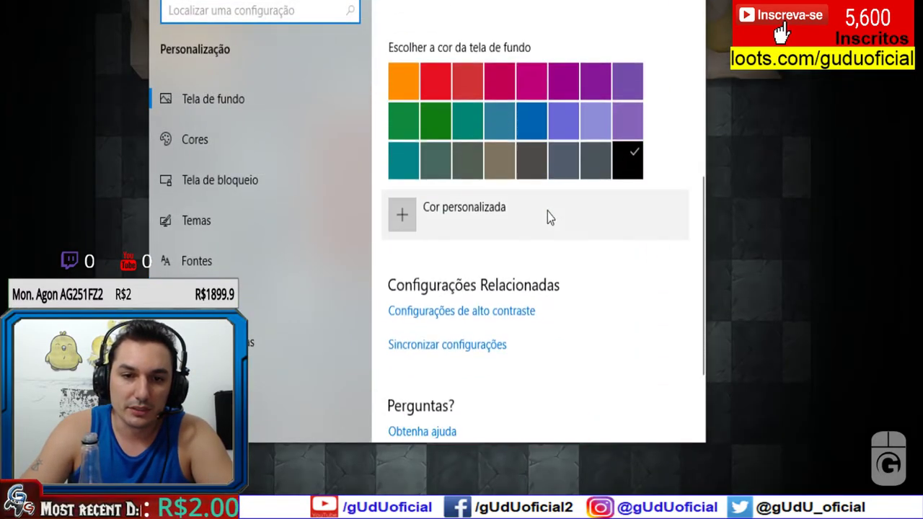
key(alt+Tab)
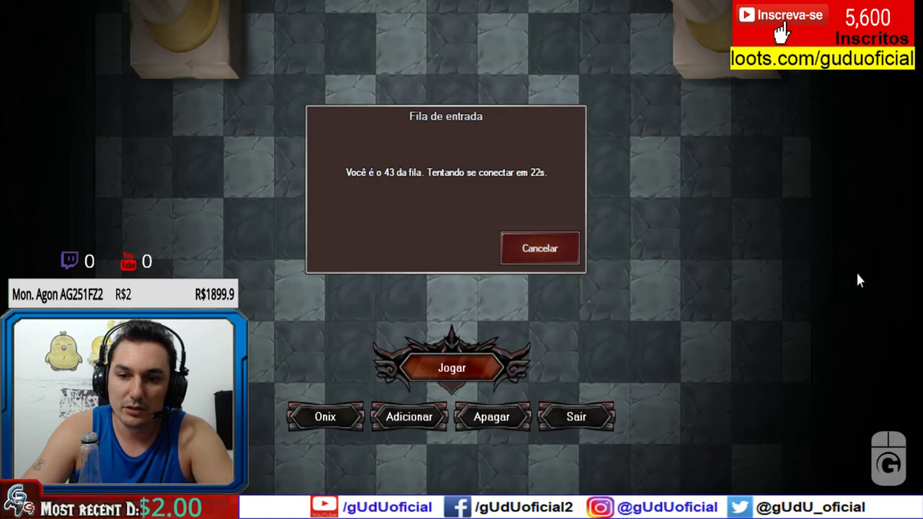
Step: Open the Windows display settings from the desktop and look at the graphics performance preferences before returning to the display page
key(super+d)
right_click(676, 317)
click(718, 264)
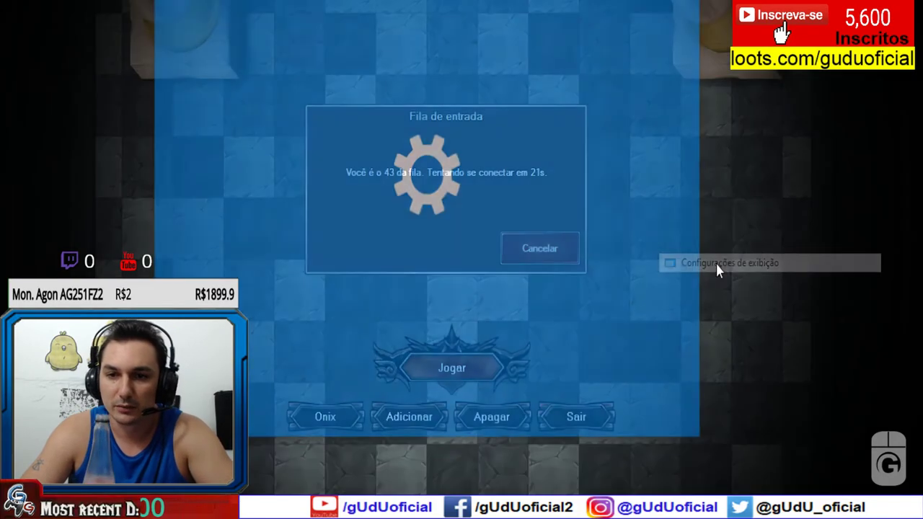
scroll(584, 94, down, 2)
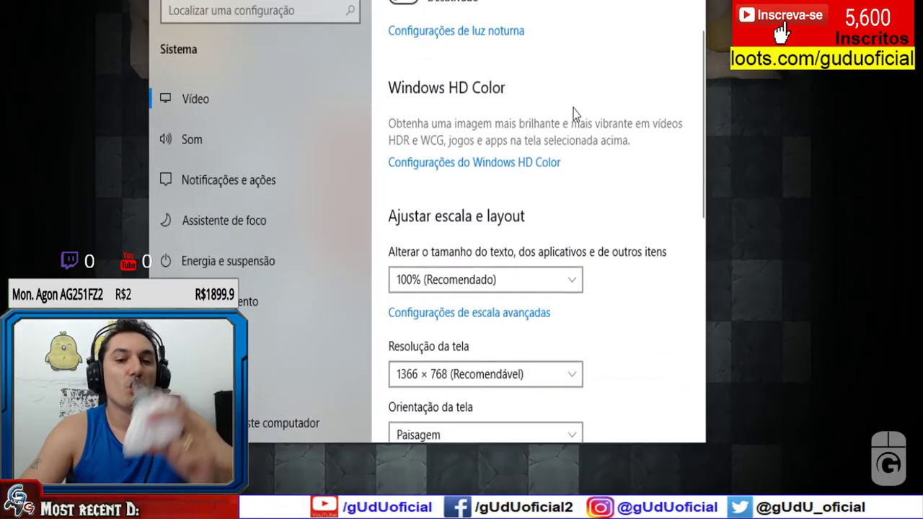
scroll(575, 113, down, 5)
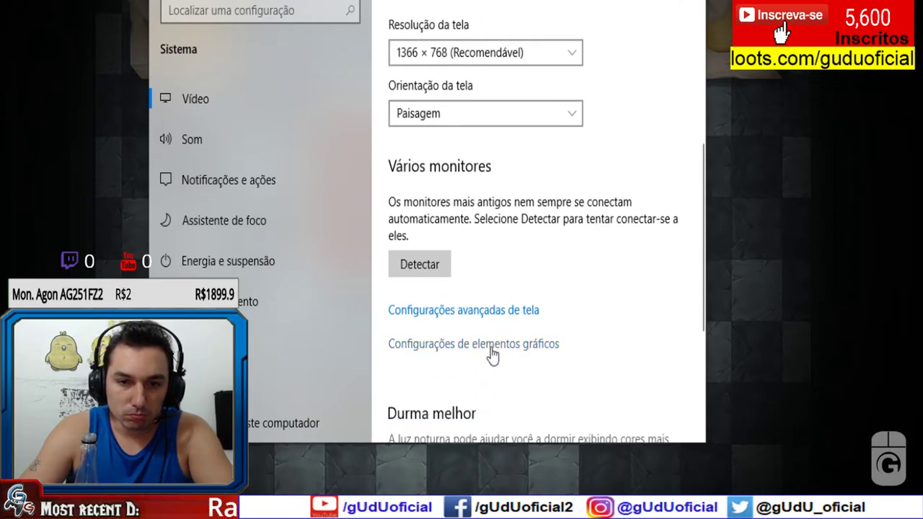
click(493, 352)
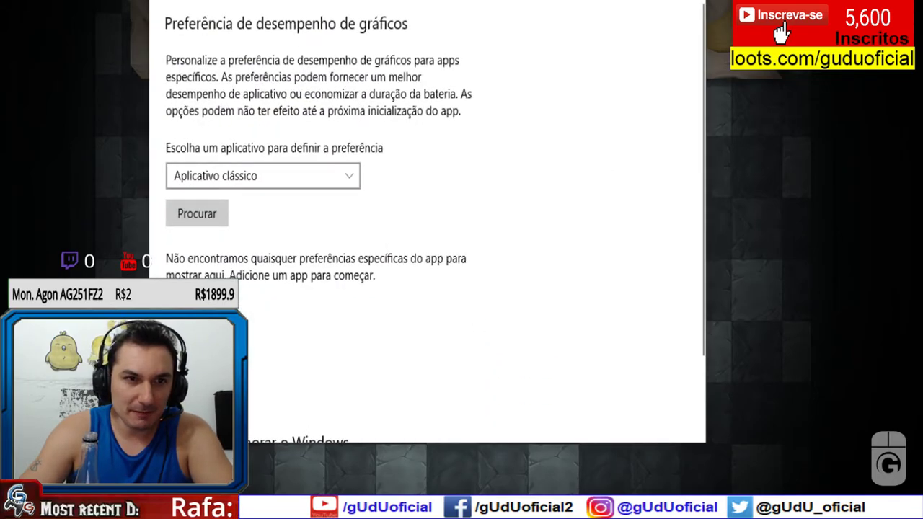
key(alt+Left)
Step: Open the advanced display settings and list all valid modes of the Monitor 1 video adapter
scroll(603, 309, down, 5)
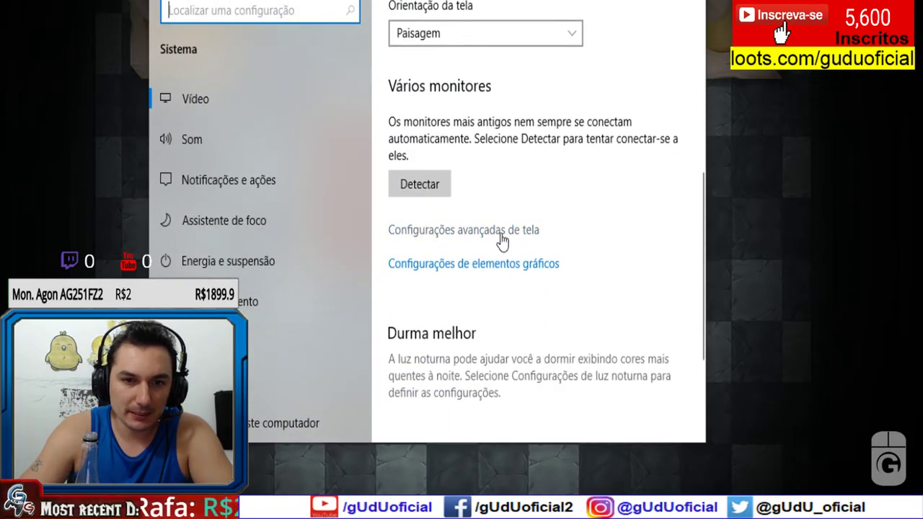
click(499, 242)
scroll(476, 157, down, 2)
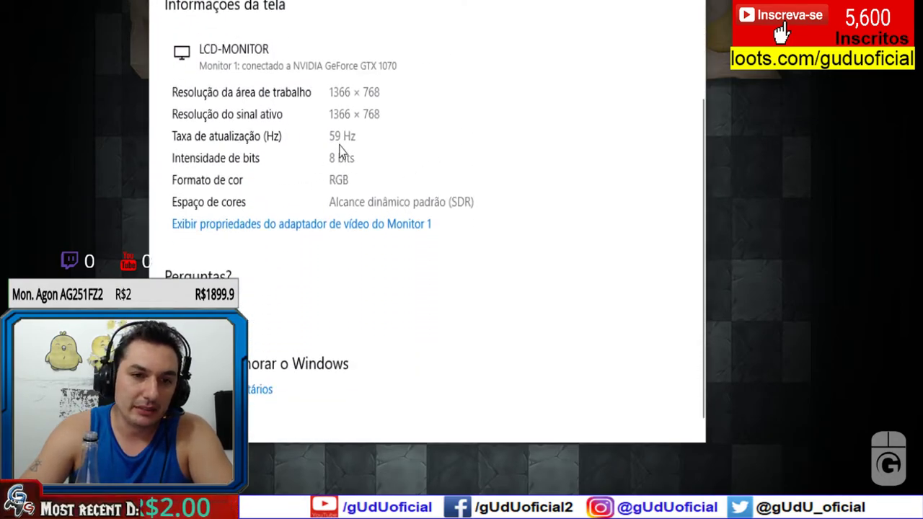
click(356, 225)
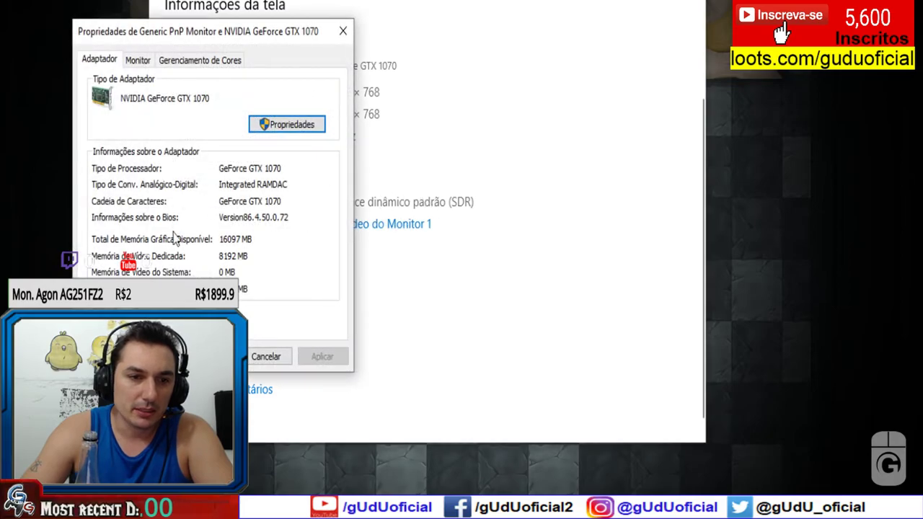
click(119, 314)
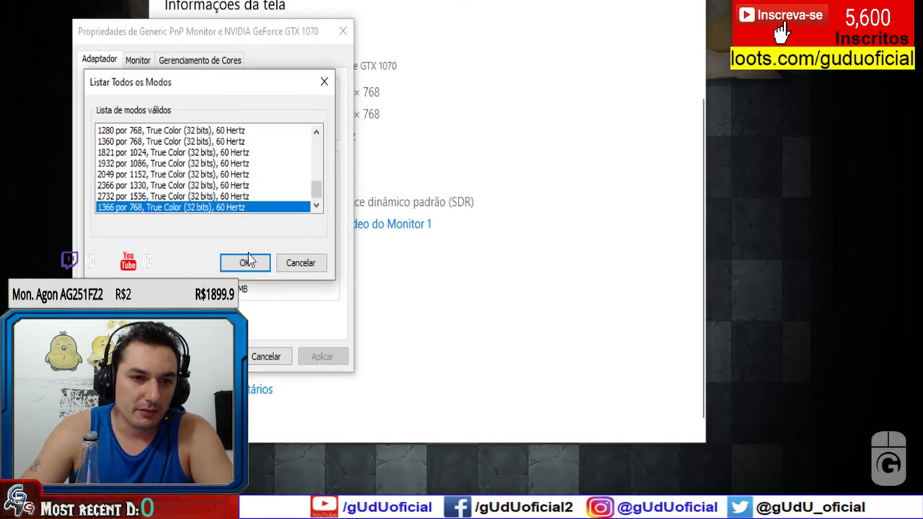
Step: Choose the 1366 by 768, True Color (32 bits), 60 Hertz mode, close the adapter properties and review the display information
click(138, 199)
click(114, 209)
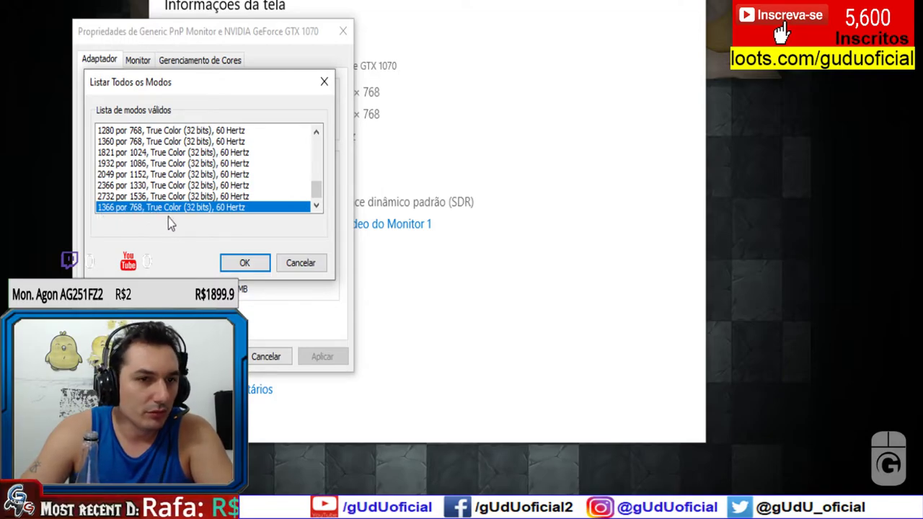
click(258, 267)
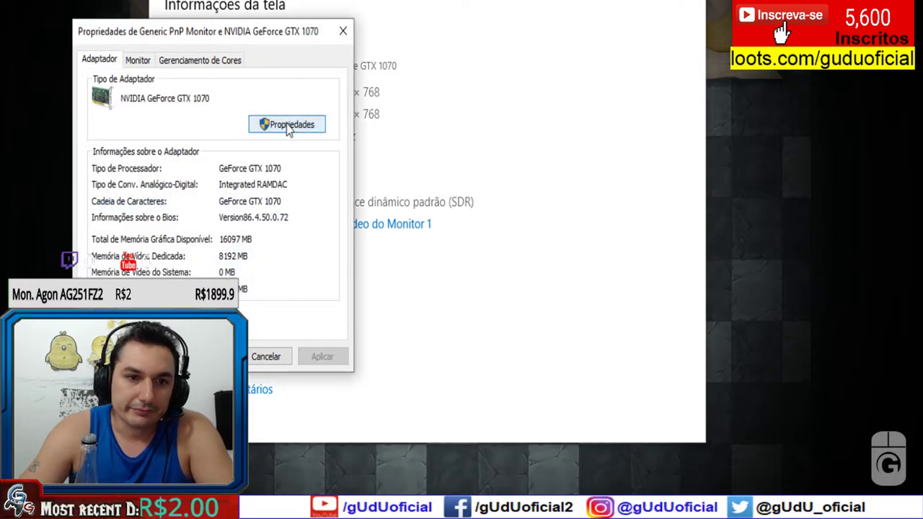
click(342, 31)
scroll(517, 139, up, 2)
scroll(516, 139, up, 1)
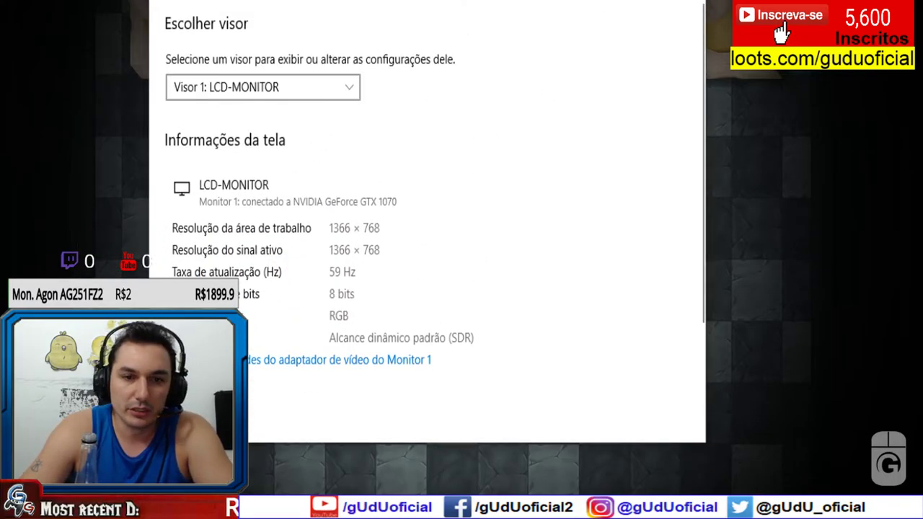
scroll(589, 61, down, 2)
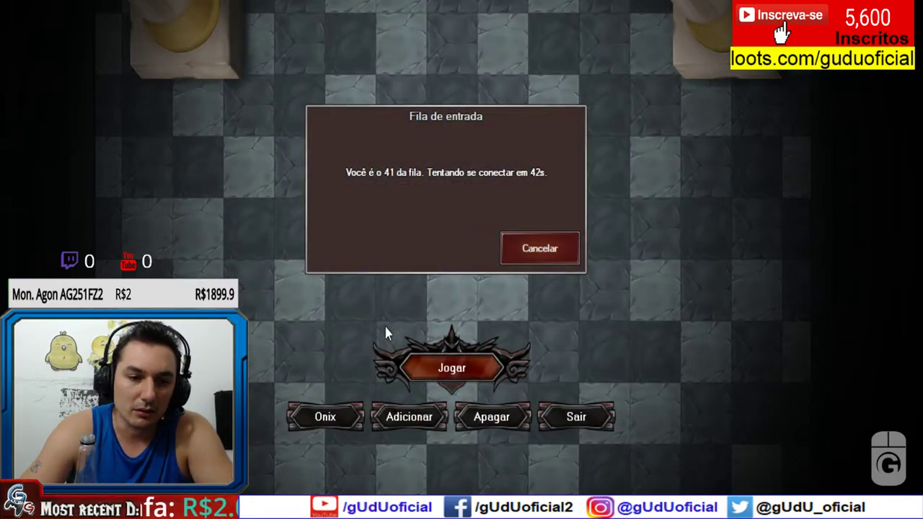
Step: Leave the game's login queue for the desktop and open the NVIDIA Control Panel (Painel de controle da NVIDIA)
key(super+d)
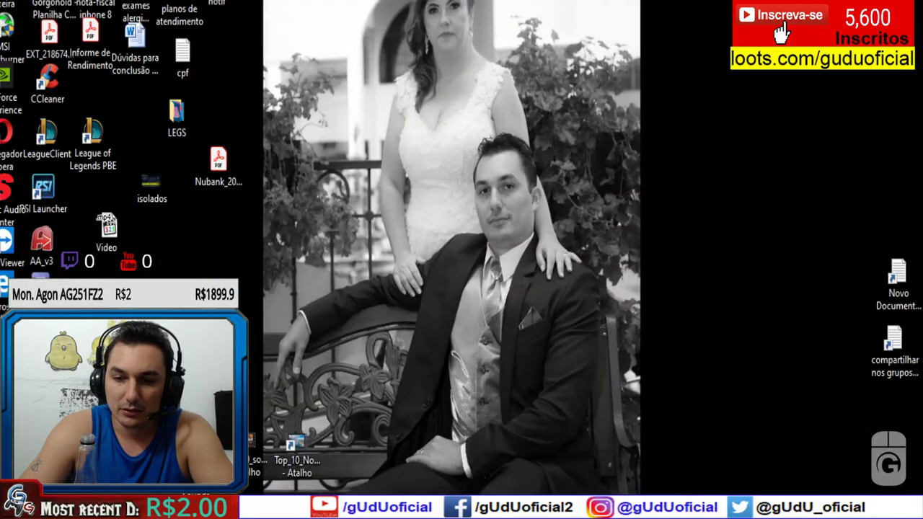
click(757, 510)
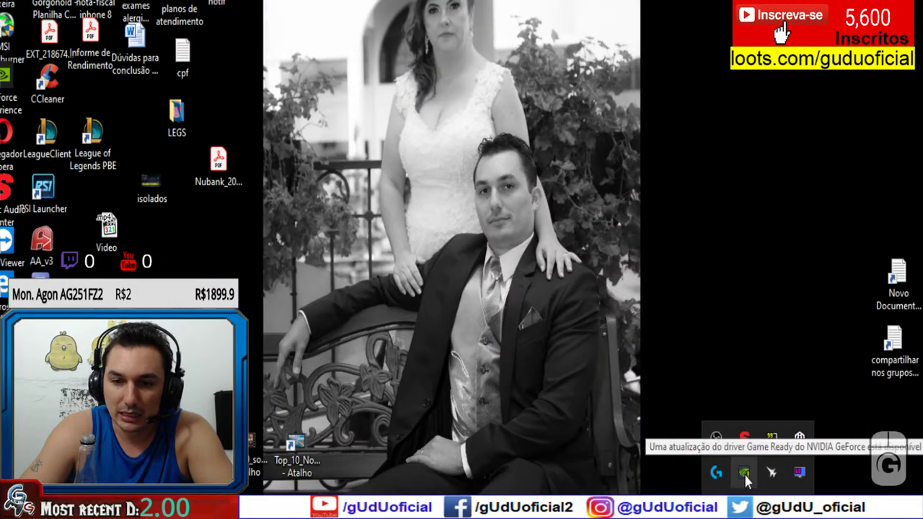
right_click(745, 473)
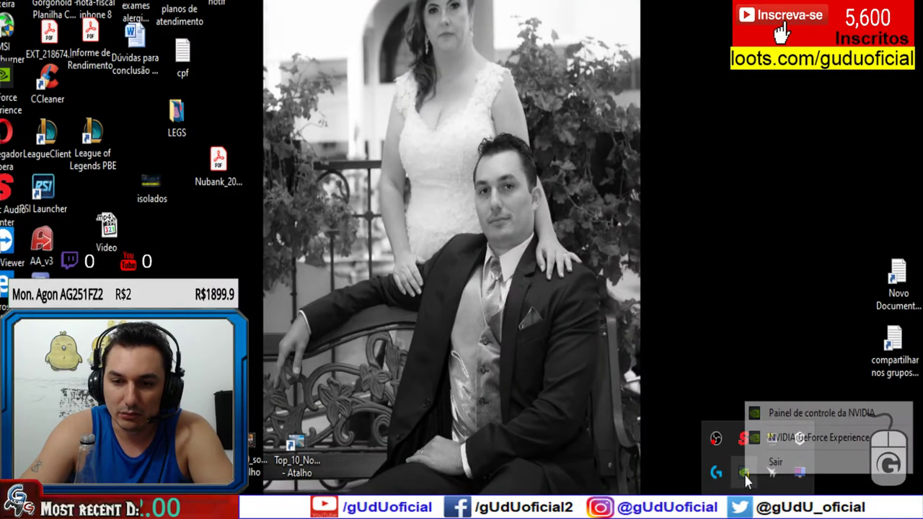
click(823, 413)
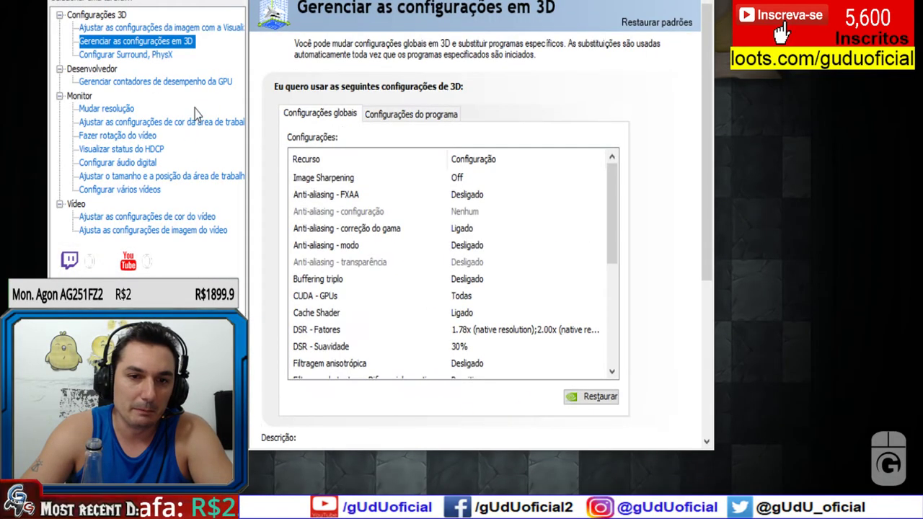
Step: Examine the complete list of global 3D settings, from image sharpening down to vertical sync
drag(612, 192, 613, 248)
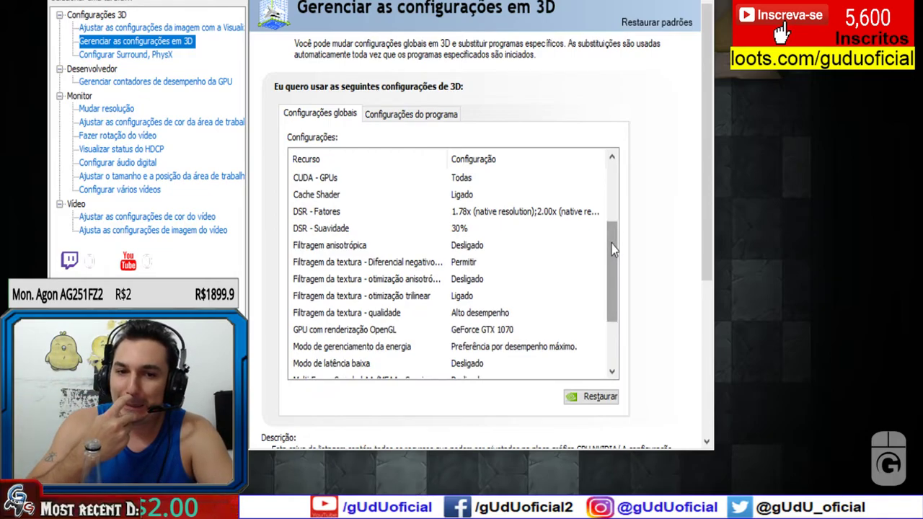
drag(613, 249, 612, 290)
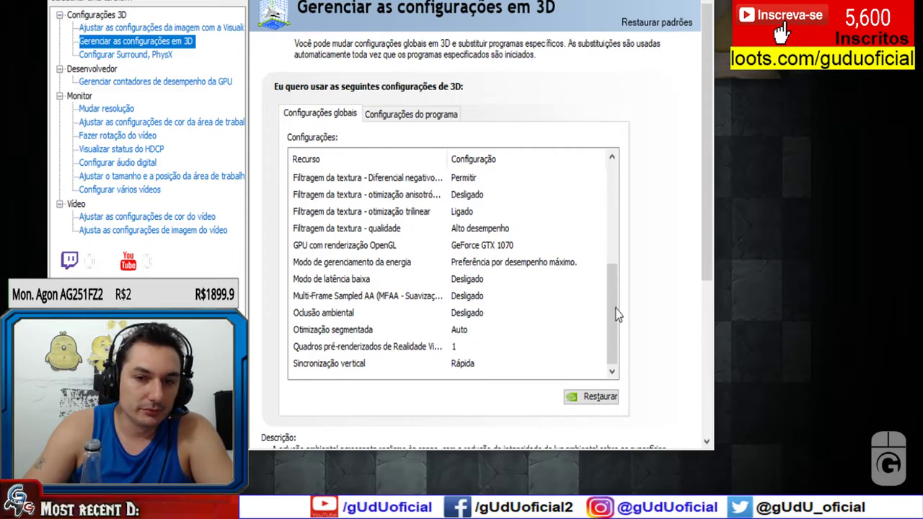
drag(708, 229, 702, 328)
scroll(710, 283, up, 2)
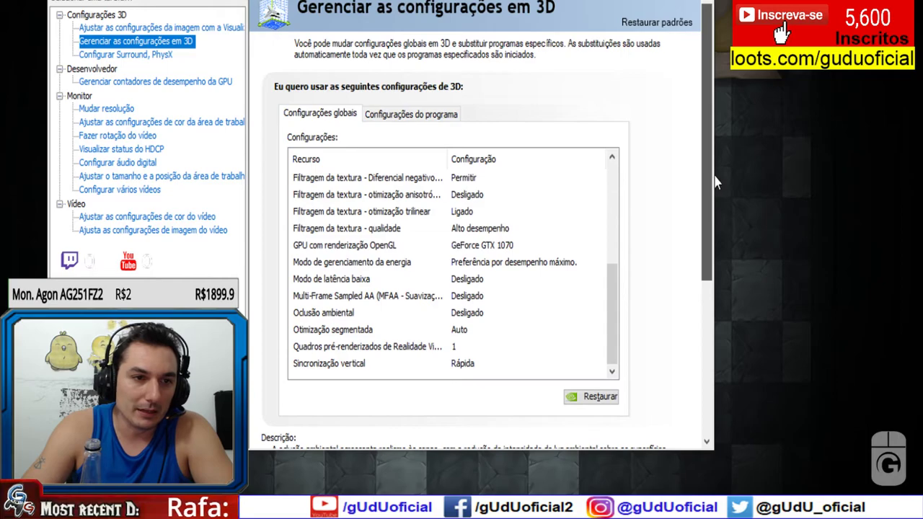
Step: Open the resolution settings (Mudar resolução) and look through all the resolutions offered for the monitor
click(146, 27)
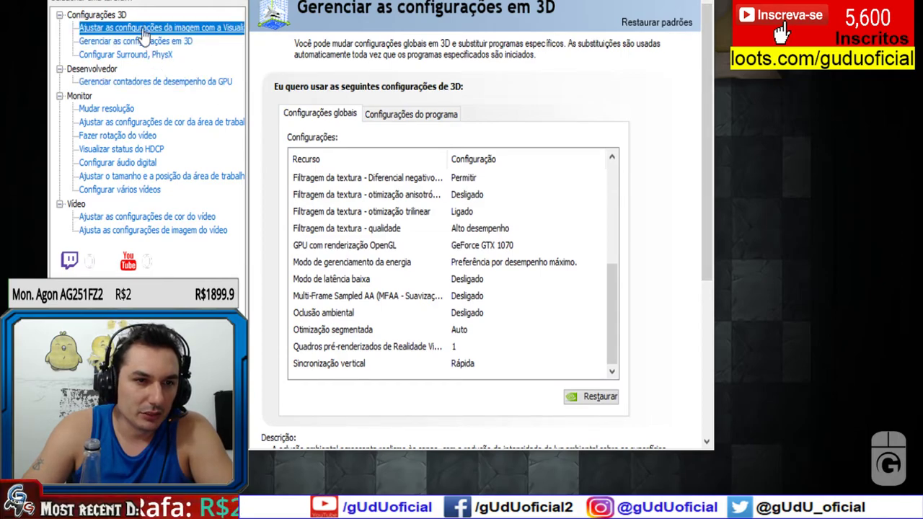
click(106, 108)
scroll(637, 223, down, 2)
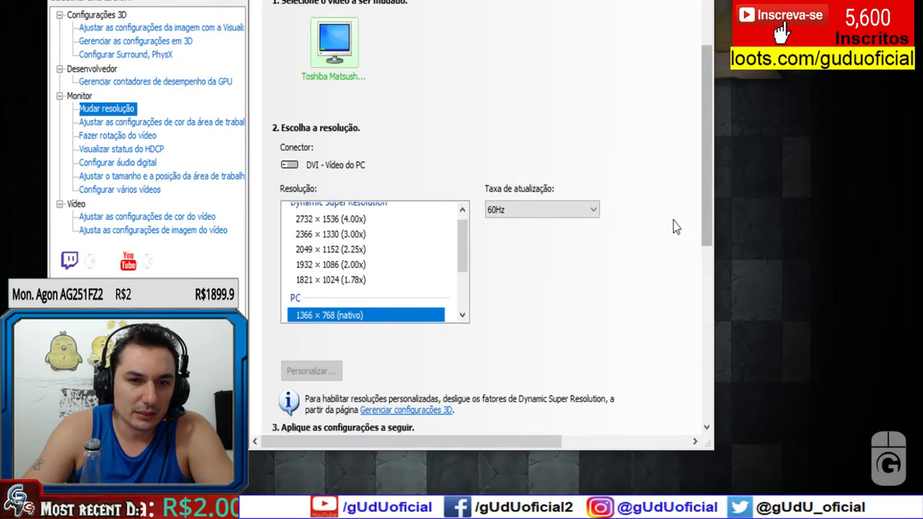
drag(462, 247, 469, 313)
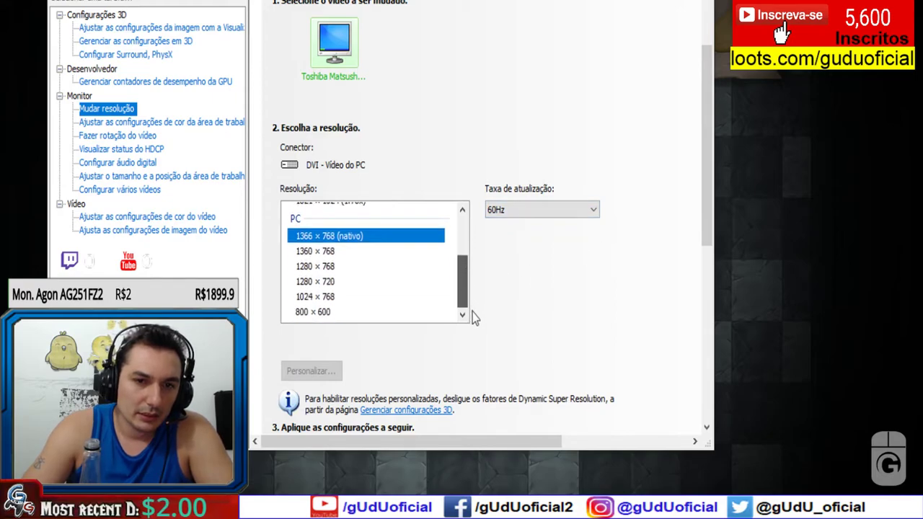
scroll(620, 304, down, 5)
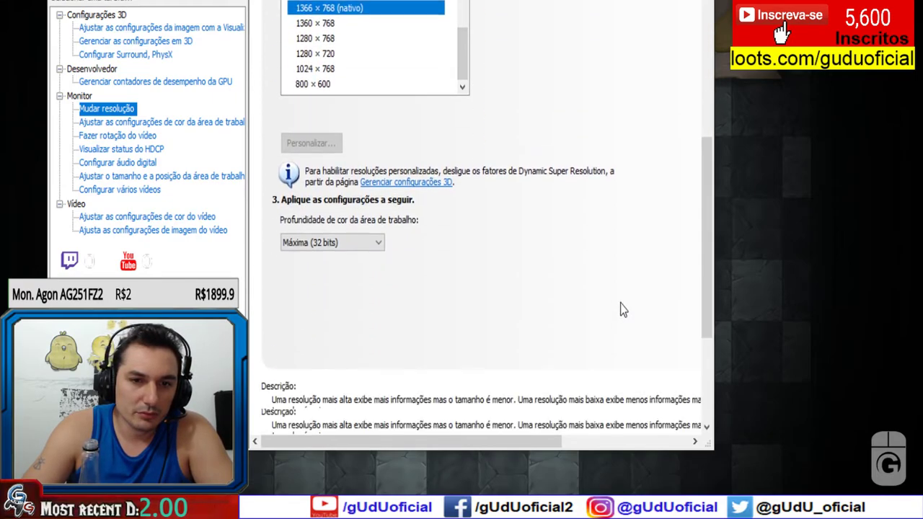
Step: Check the available desktop color depth options and read the description of that setting
click(375, 244)
click(373, 242)
click(373, 245)
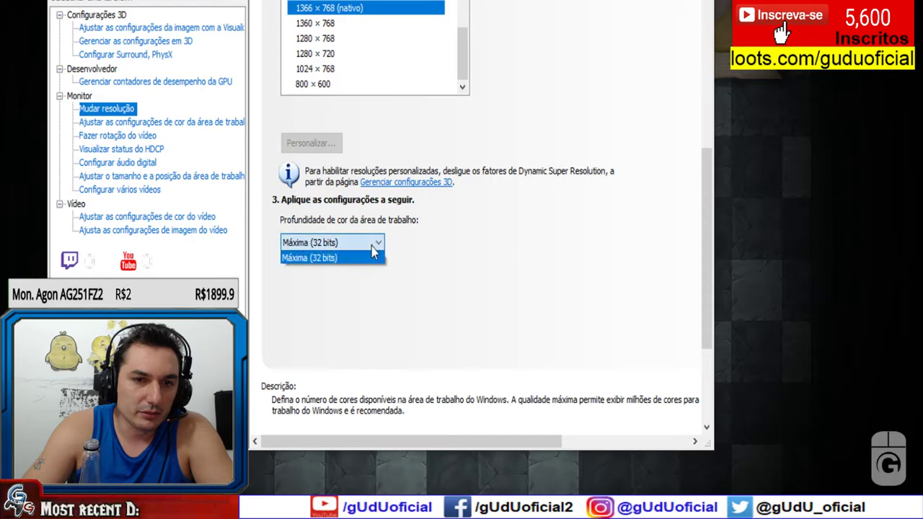
click(486, 289)
scroll(486, 288, down, 3)
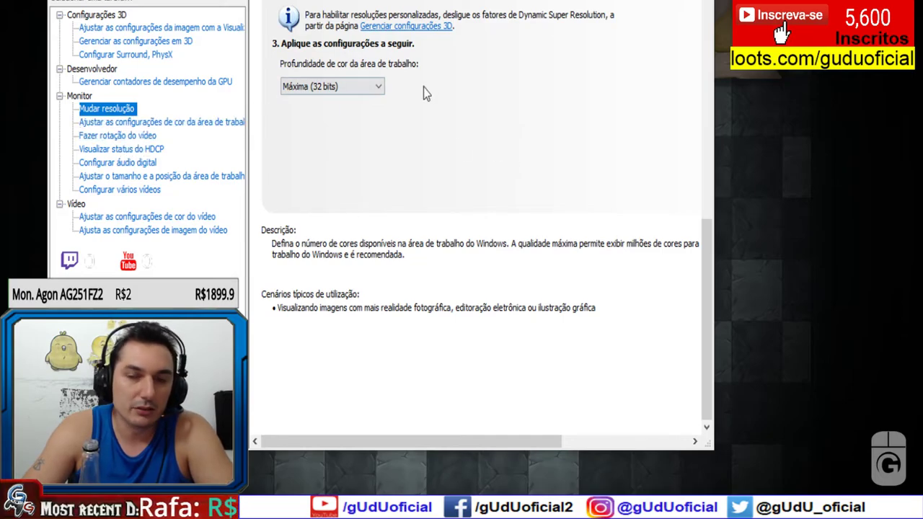
Step: Open the multiple display setup (Configurar vários vídeos) and look at the connected display and its arrangement
click(122, 189)
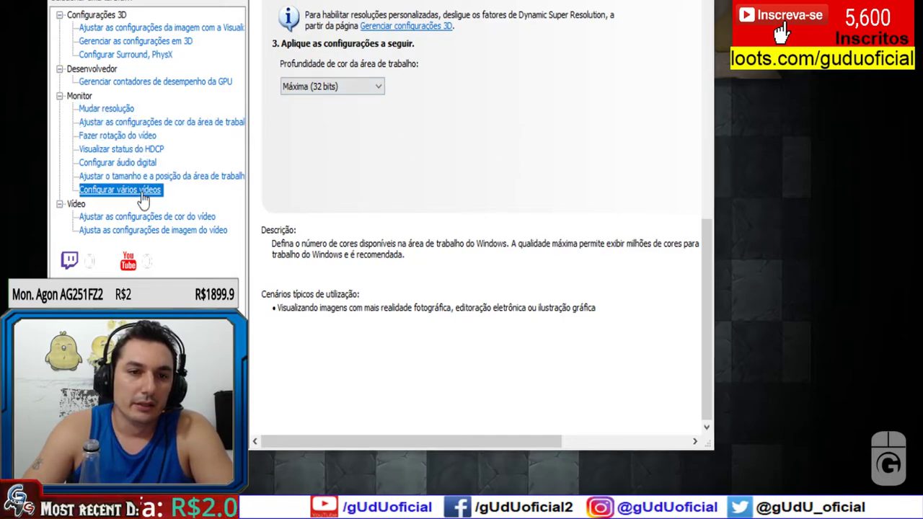
scroll(262, 171, down, 1)
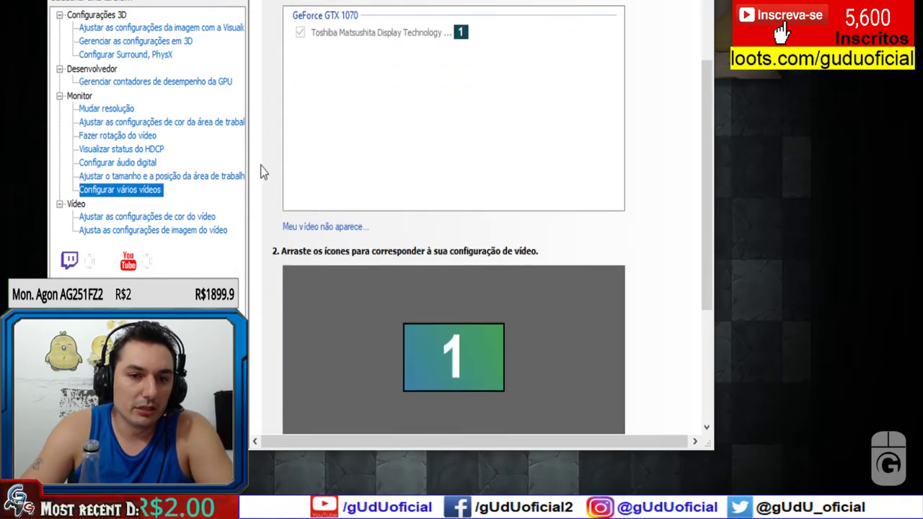
scroll(262, 171, up, 1)
Step: Open the desktop size and position settings and examine the scaling modes and the list of preview resolutions
click(147, 177)
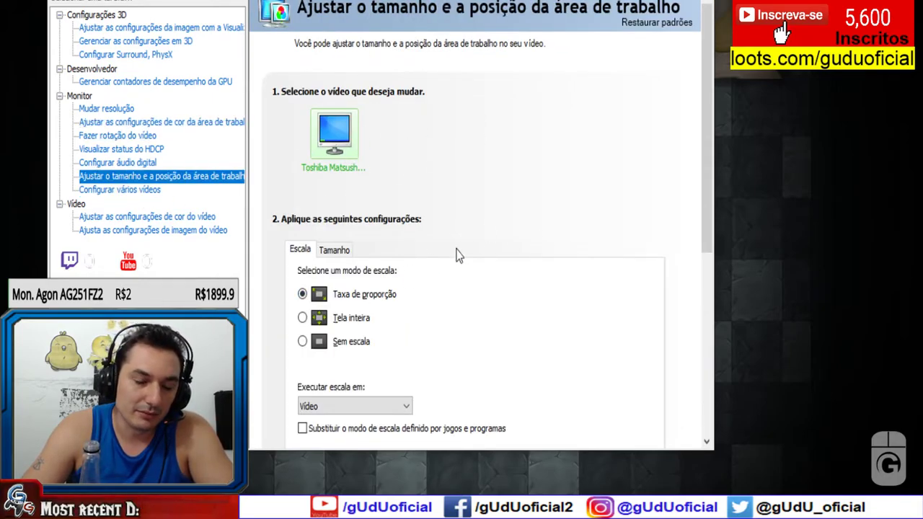
scroll(362, 200, down, 3)
scroll(503, 267, down, 3)
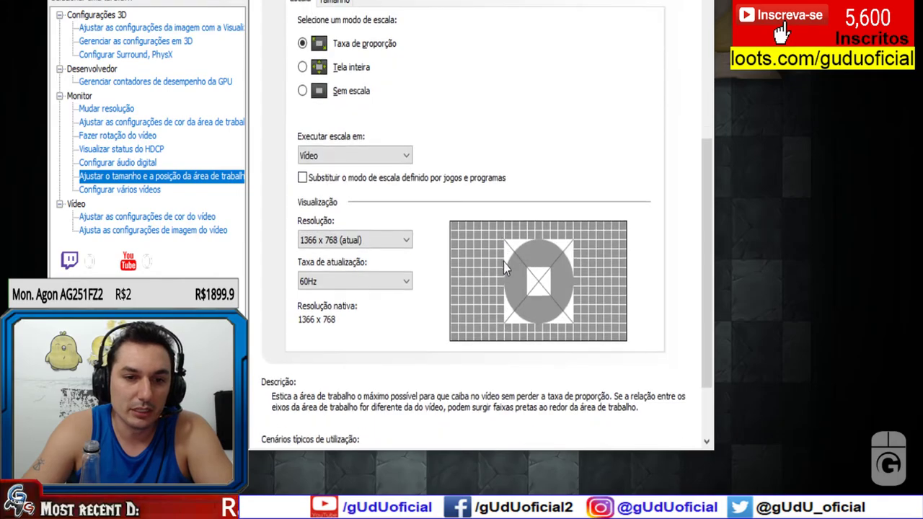
click(404, 154)
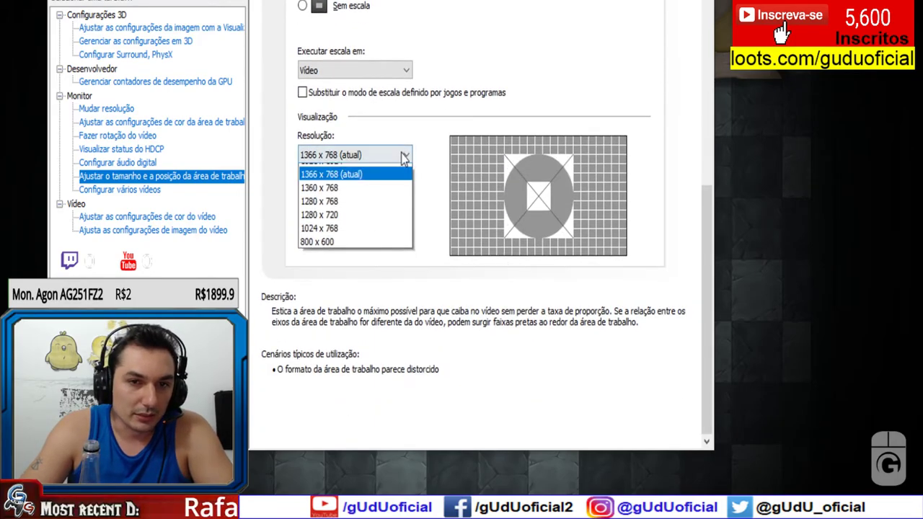
click(652, 89)
scroll(653, 89, up, 1)
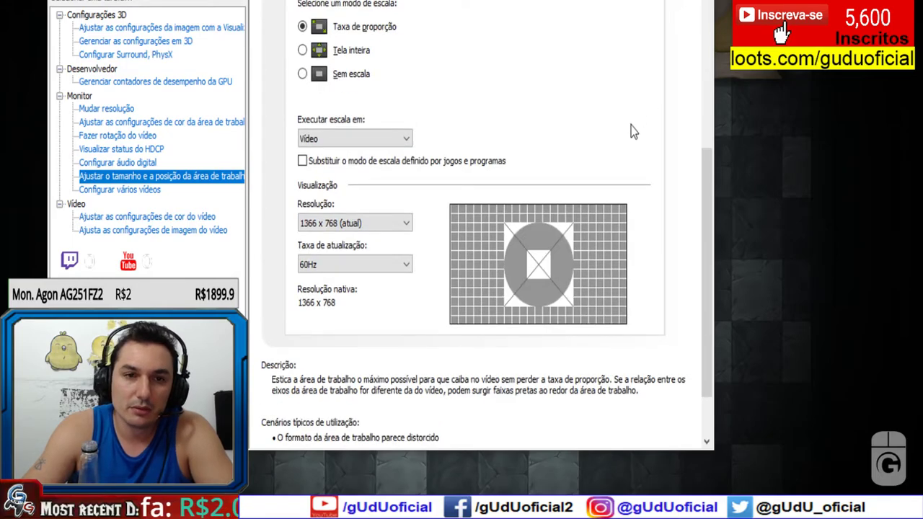
Step: Look at the desktop resizing options (Tamanho) and return to the scaling options (Escala)
scroll(469, 144, up, 1)
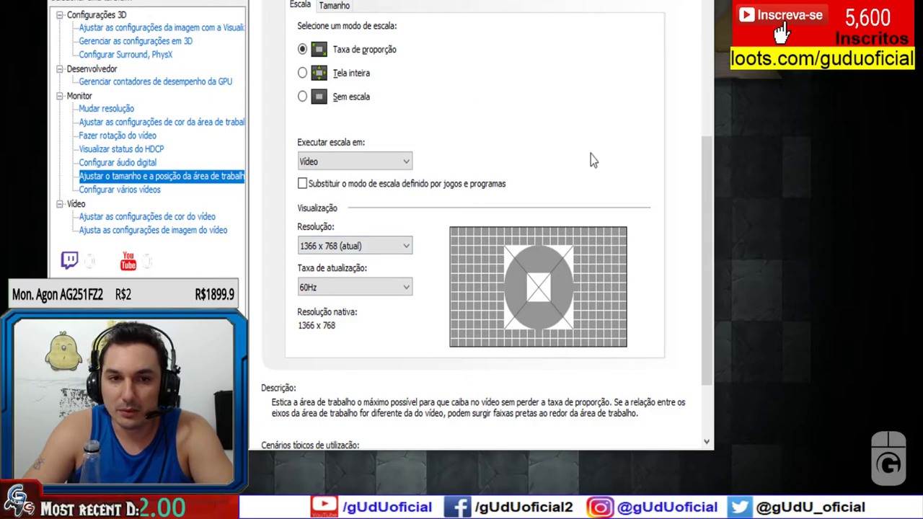
scroll(591, 160, up, 1)
click(320, 29)
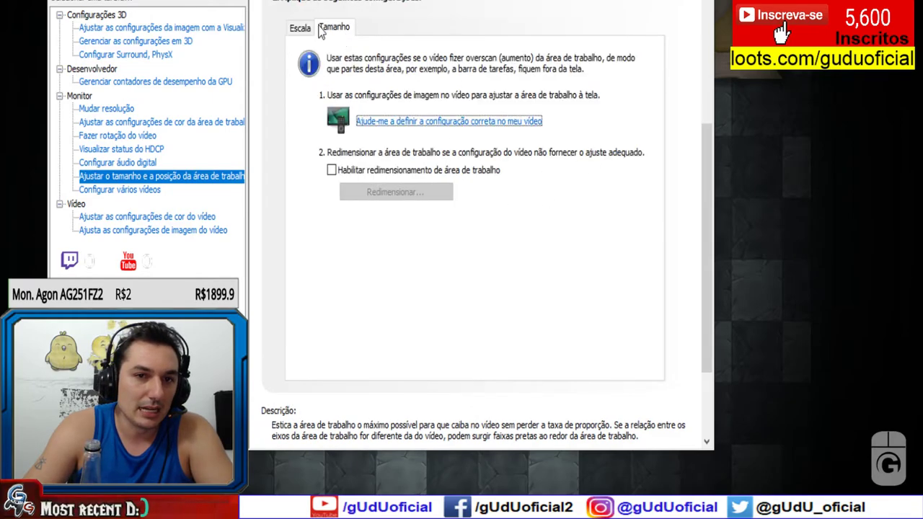
click(300, 27)
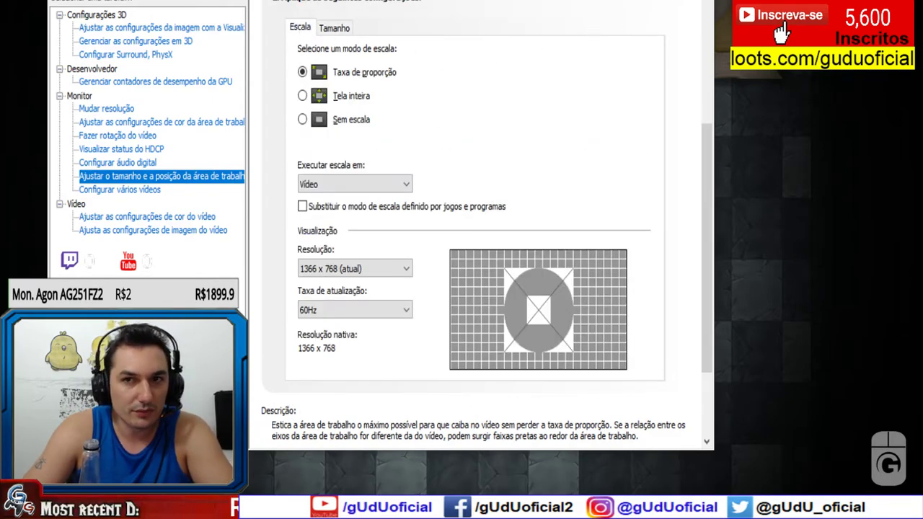